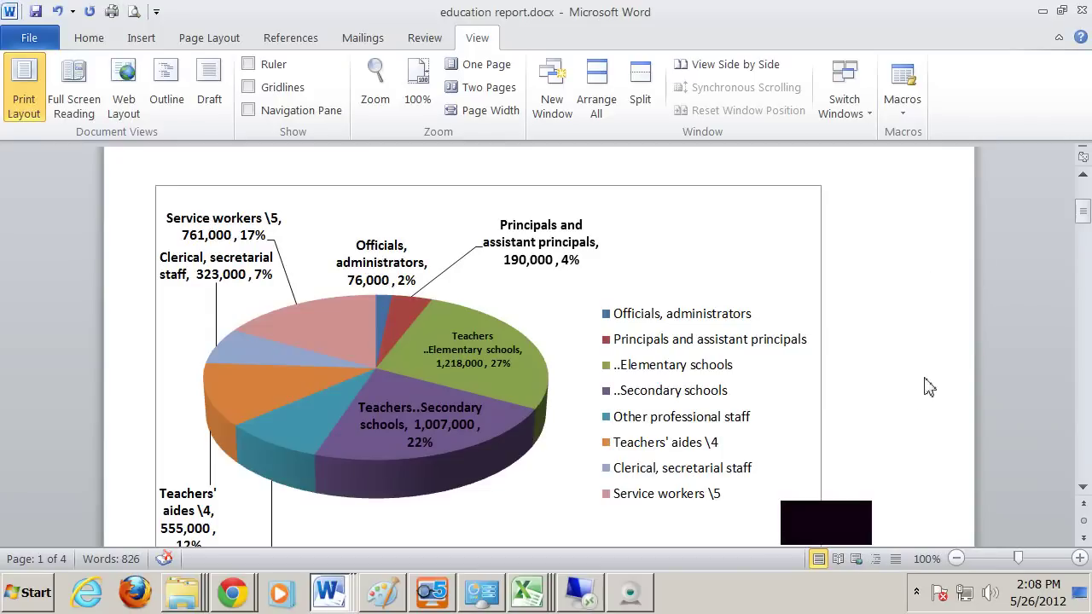
Step: Scroll down to show the whole education-staff pie chart, including the Other professional staff label
scroll(920, 343, "down", 1)
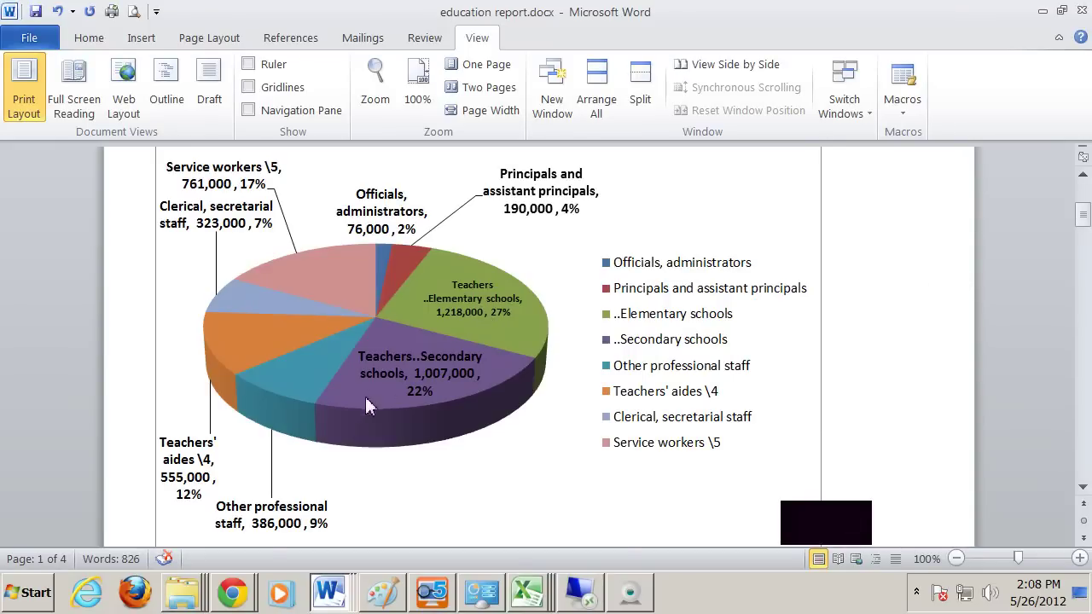
Step: Select the staff chart's data labels, then the Elementary schools label, then the whole pie series
left_click(455, 350)
left_click(490, 310)
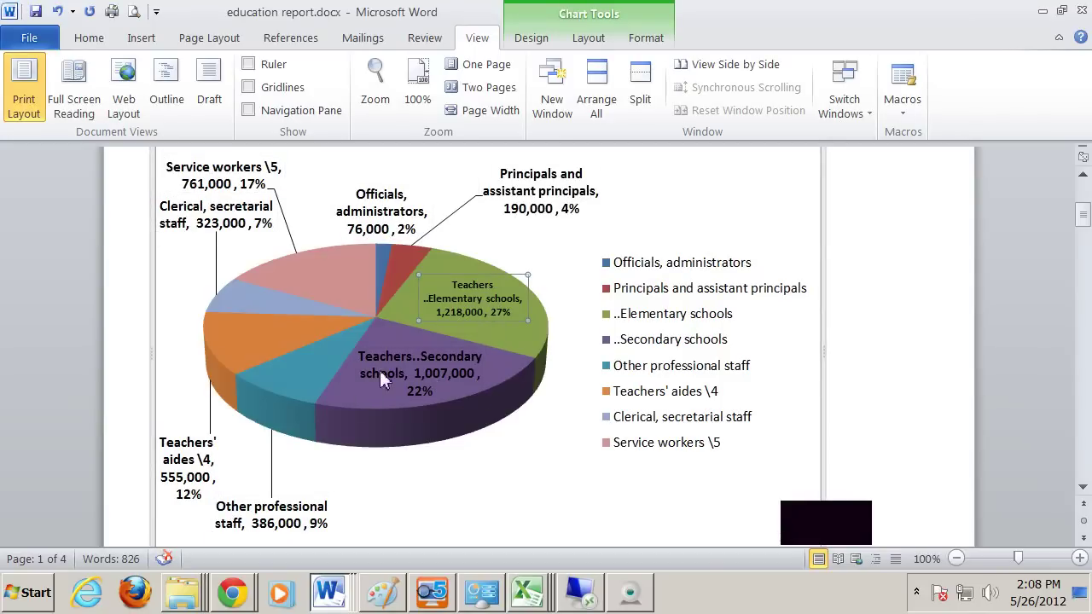
left_click(241, 345)
Step: Scroll down past the staff pie chart to the Figure 3 expenditure chart
left_click(1083, 487)
left_click(1083, 487)
left_click(1082, 487)
left_click(1083, 487)
left_click(1083, 490)
left_click(1083, 490)
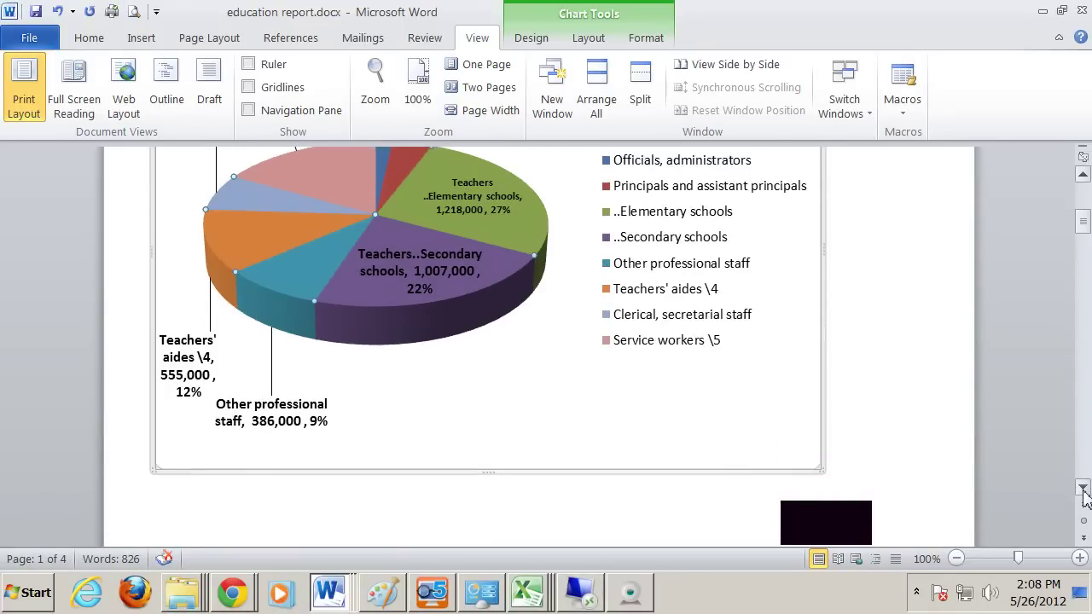
left_click(1083, 490)
left_click(1082, 490)
left_click(1082, 490)
left_click(1083, 490)
left_click(1083, 490)
left_click(1083, 490)
left_click(1083, 490)
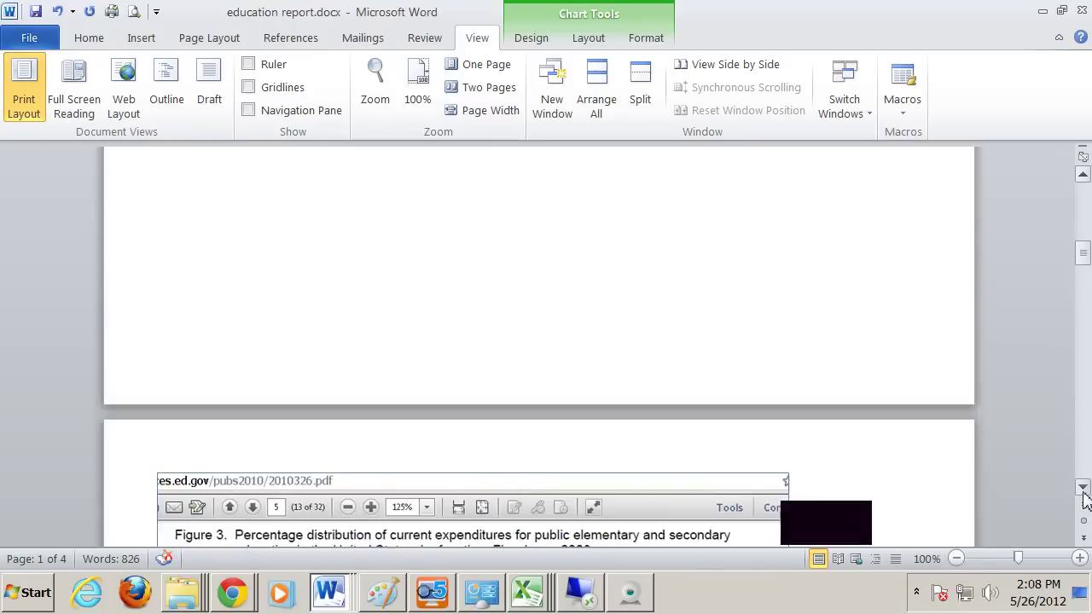
left_click(1083, 490)
left_click(1082, 490)
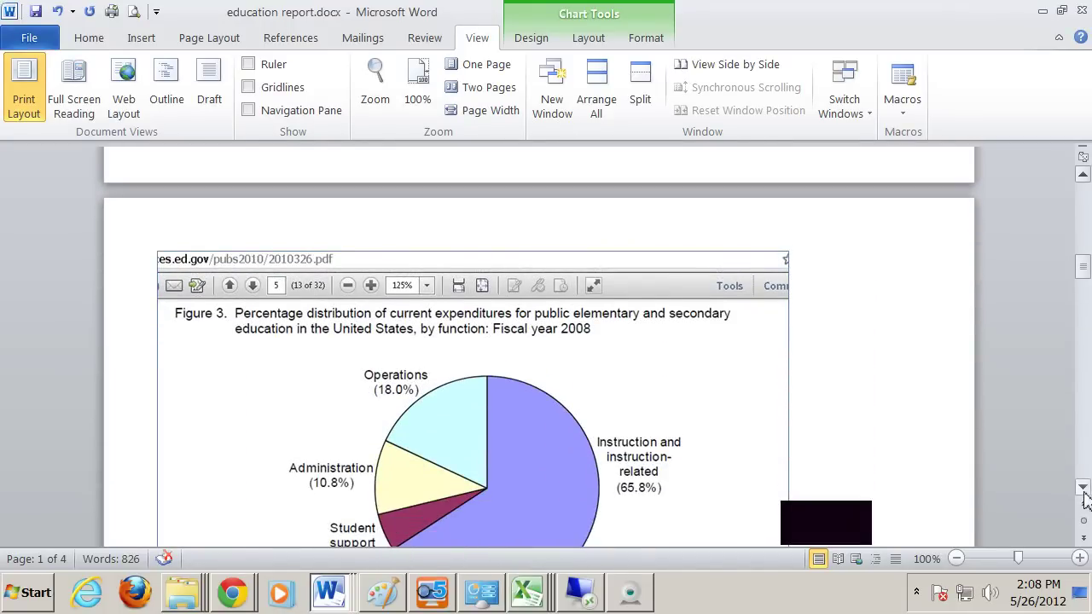
left_click(1083, 490)
left_click(1083, 490)
left_click(1083, 490)
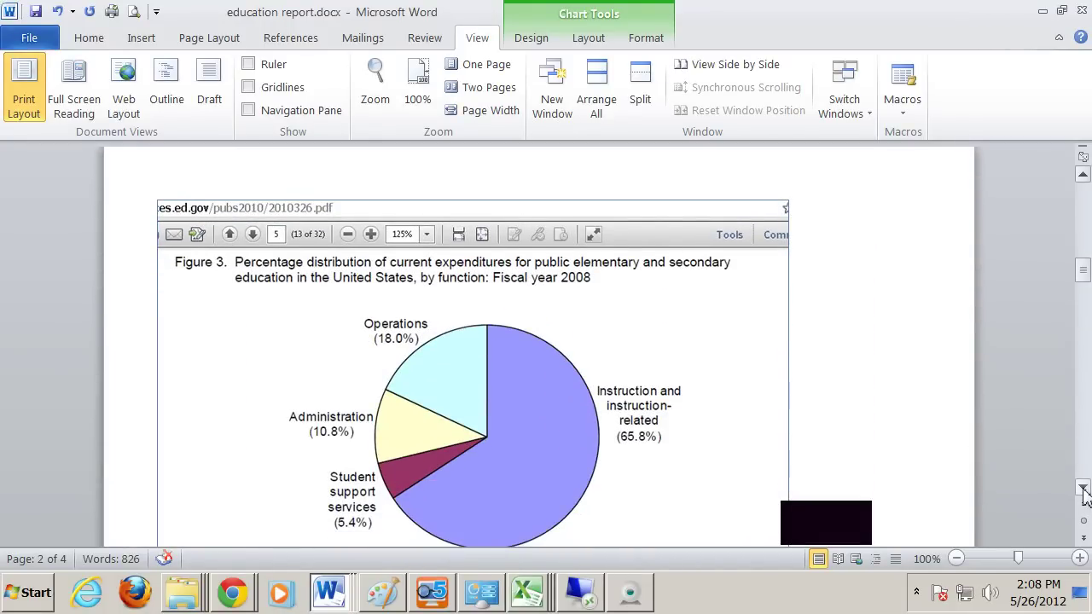
left_click(1082, 490)
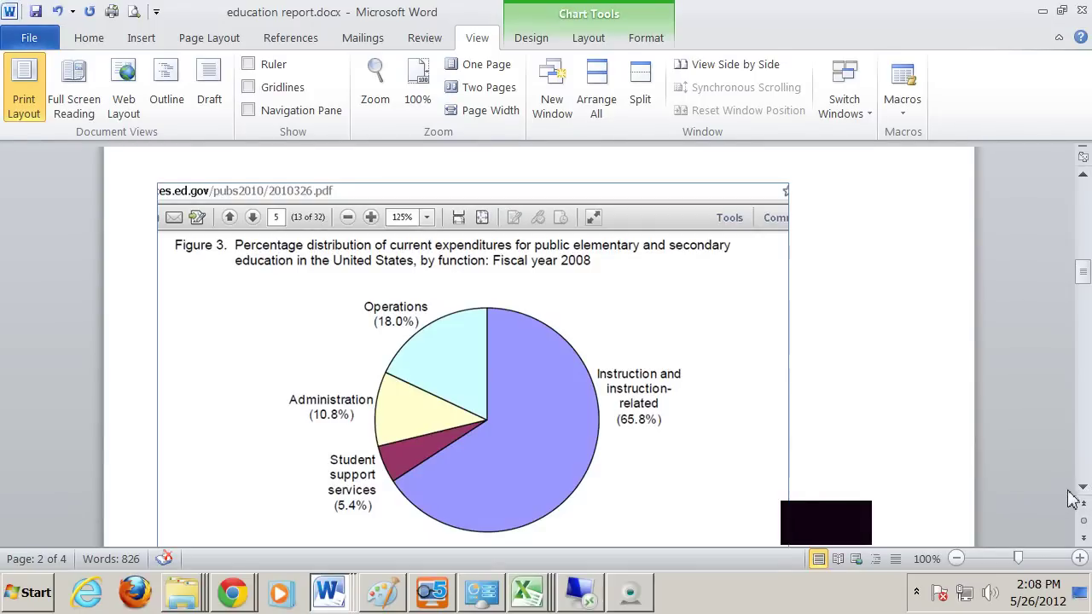
Step: Continue past the Figure 3 NOTE and the K-12 Education US 2008 chart to the opinion article
left_click(1083, 488)
left_click(1084, 488)
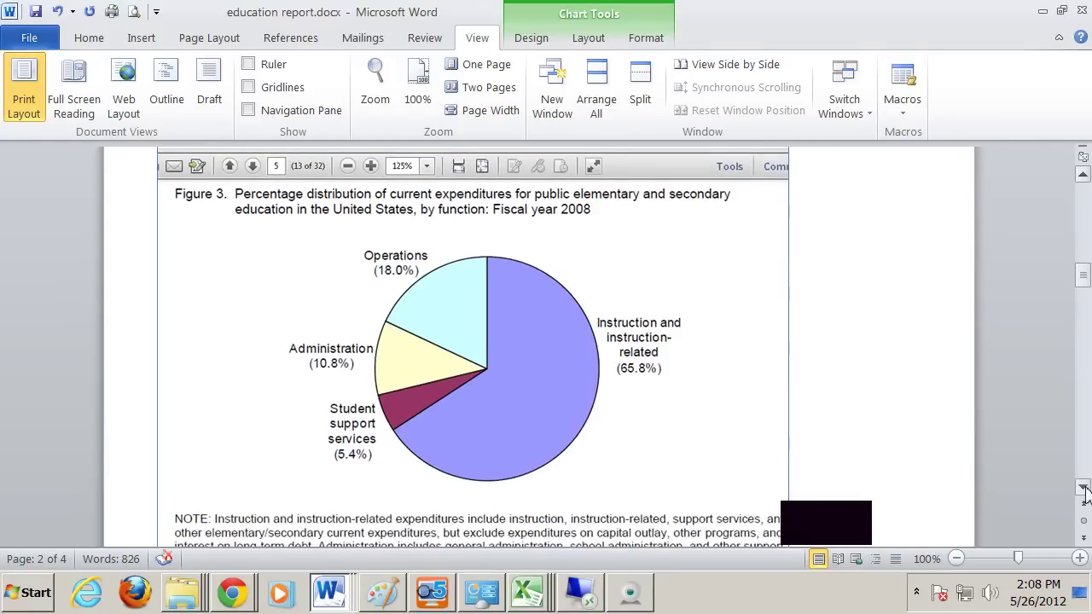
left_click(1084, 488)
left_click(1084, 488)
left_click(1084, 489)
scroll(1085, 493, "down", 9)
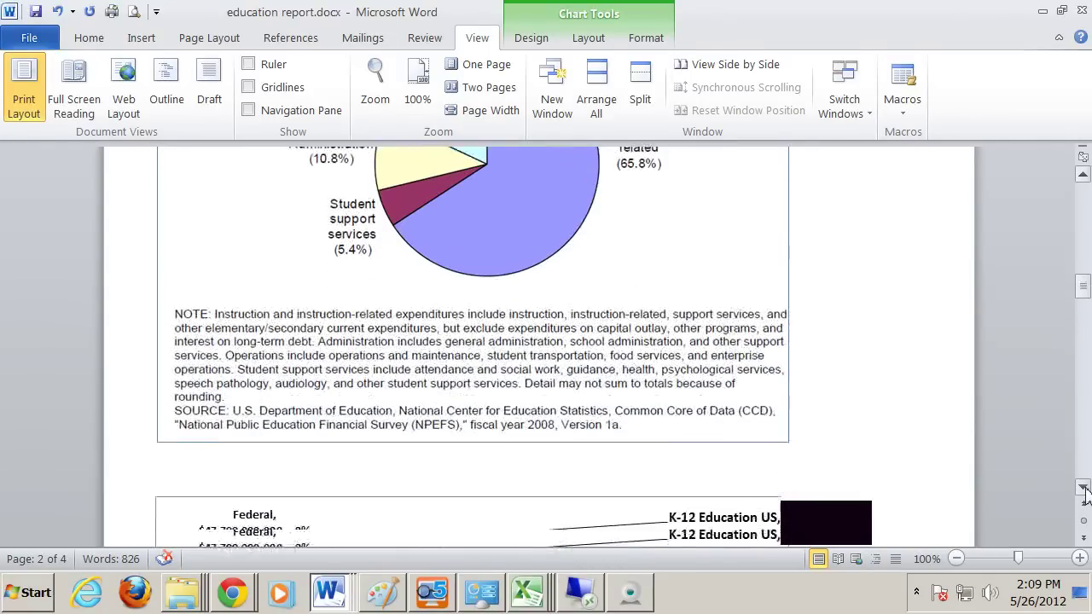
scroll(1086, 493, "down", 2)
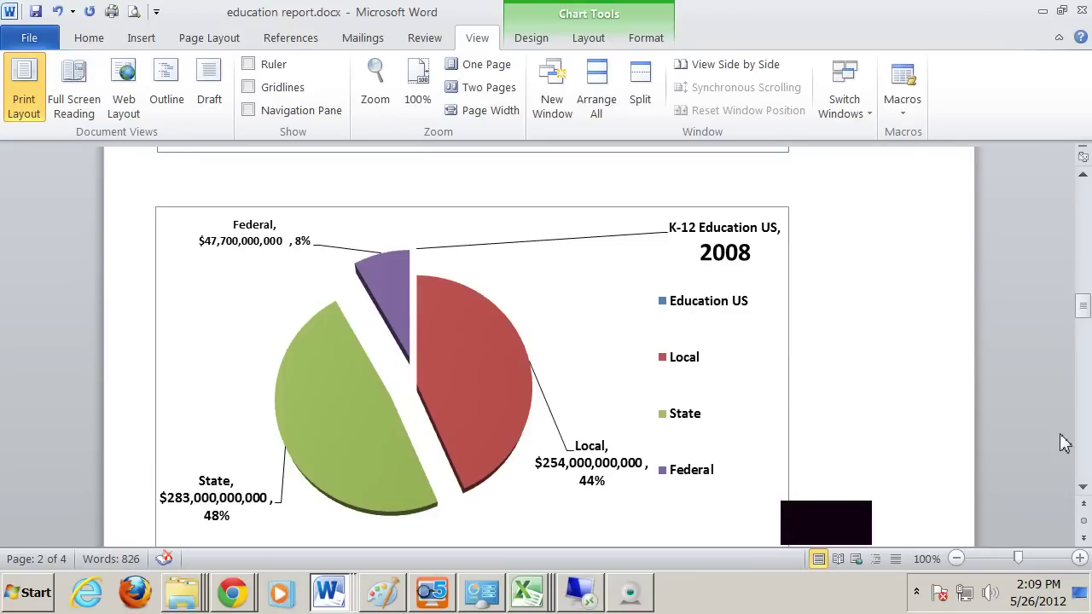
scroll(958, 324, "down", 7)
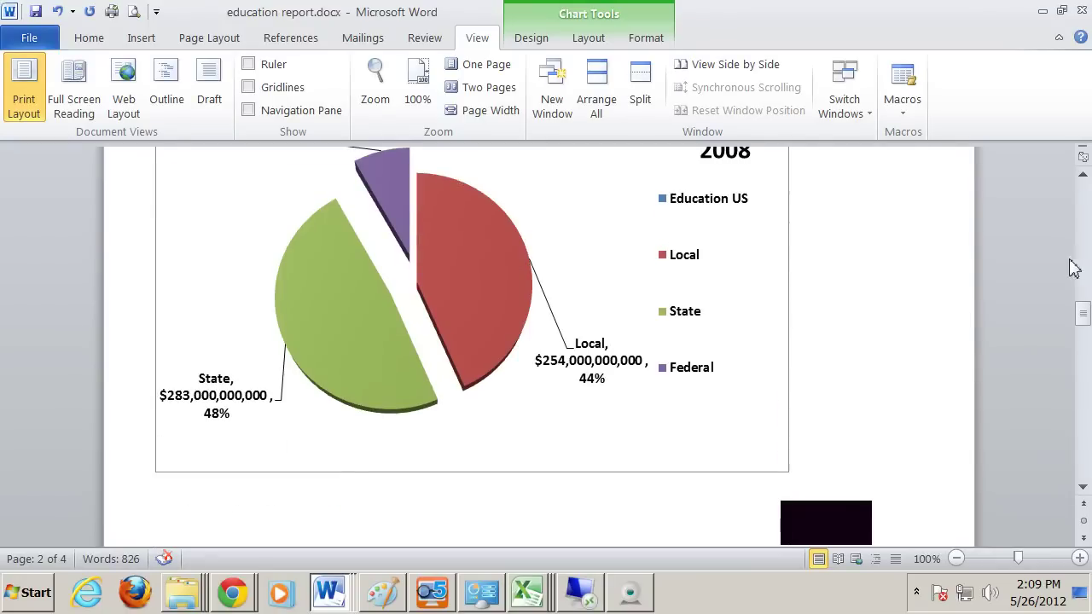
Step: Scroll past the OECD per-student spending bar chart to the teacher salaries (38%) versus other expenditures (62%) pie chart
scroll(990, 290, "down", 16)
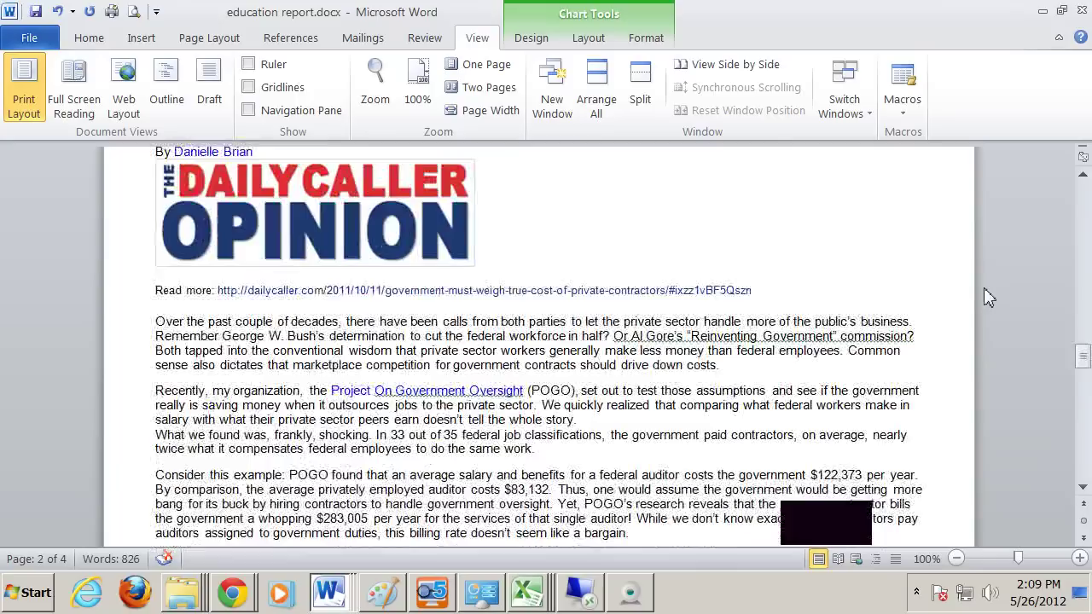
scroll(979, 281, "down", 9)
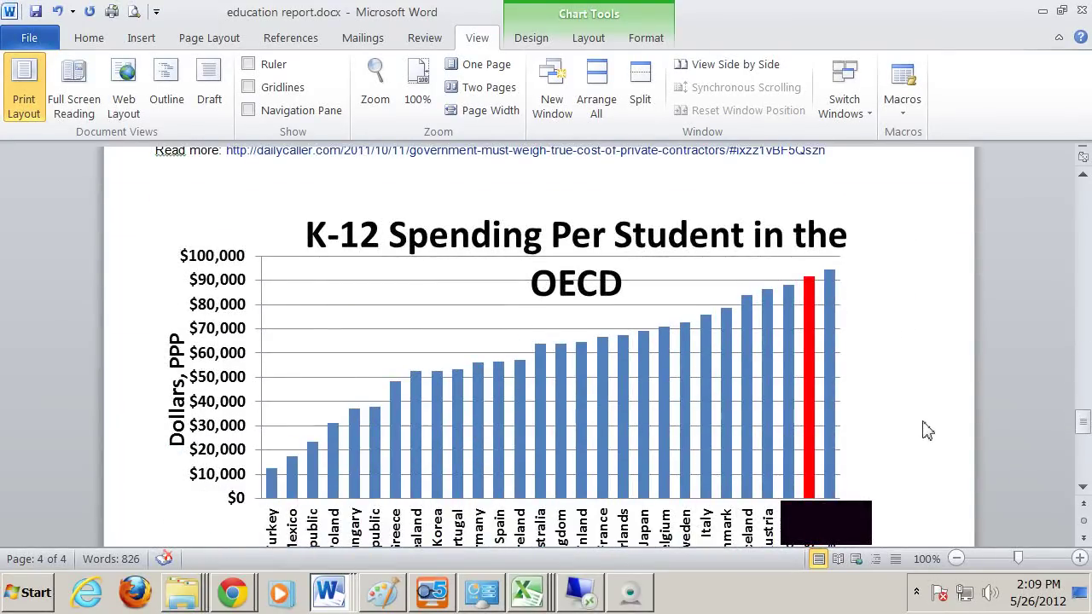
scroll(926, 440, "down", 2)
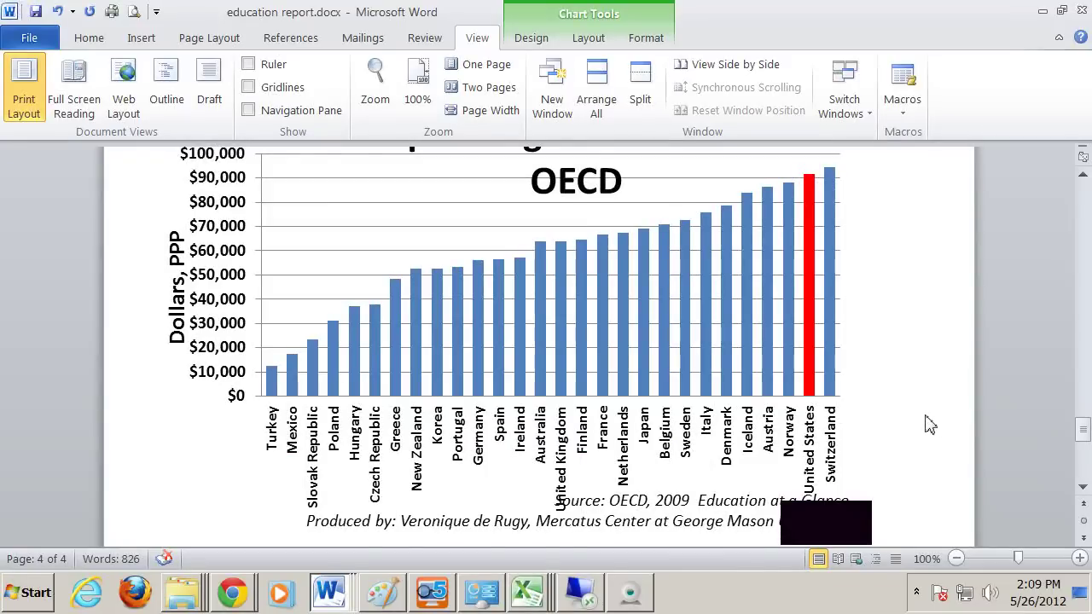
scroll(947, 431, "up", 2)
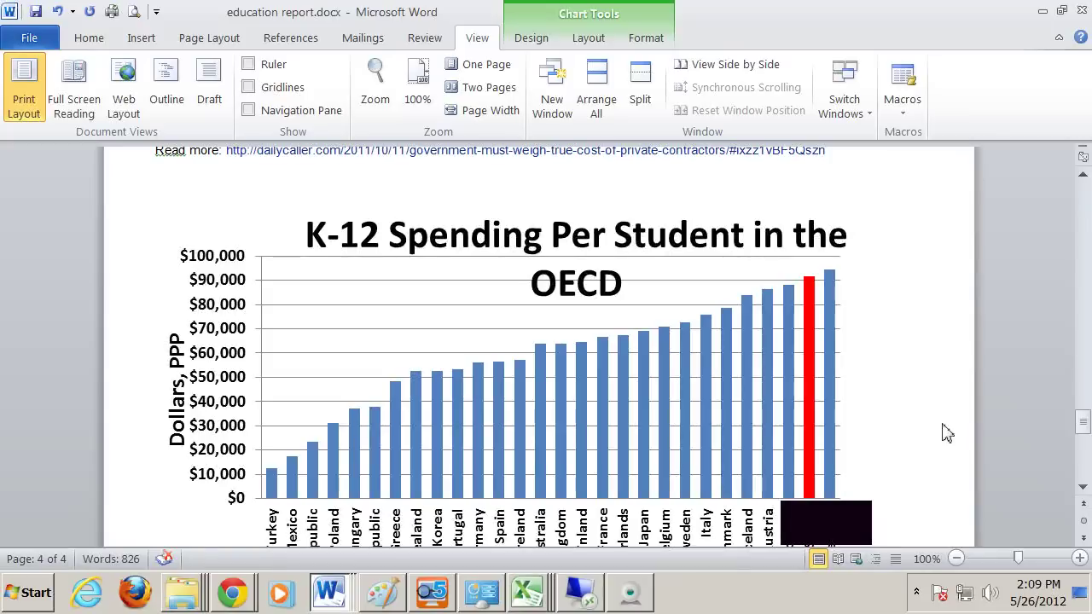
scroll(1085, 490, "down", 3)
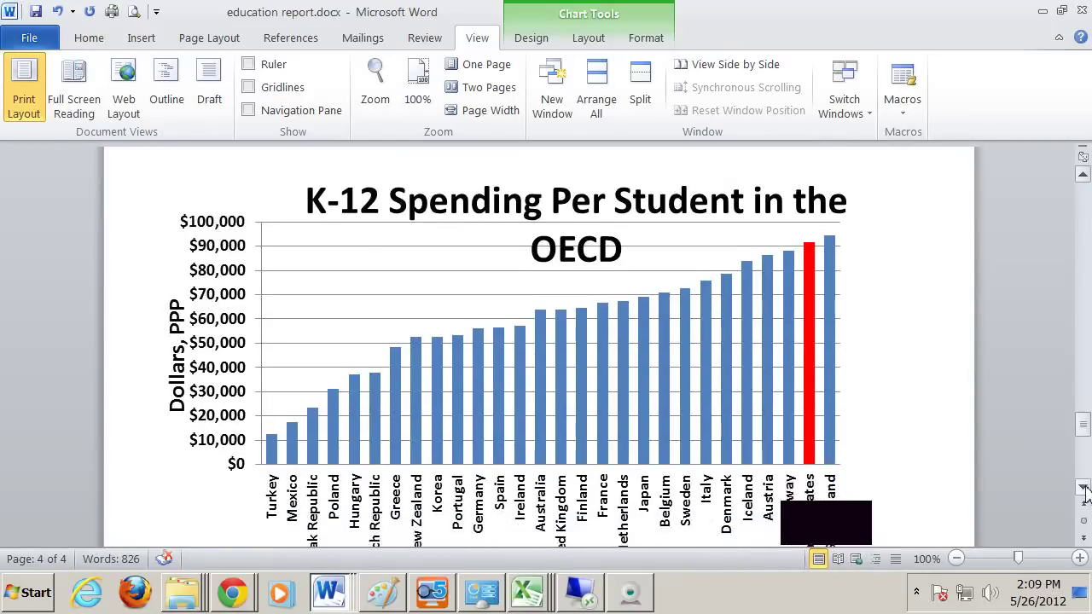
scroll(1085, 494, "down", 7)
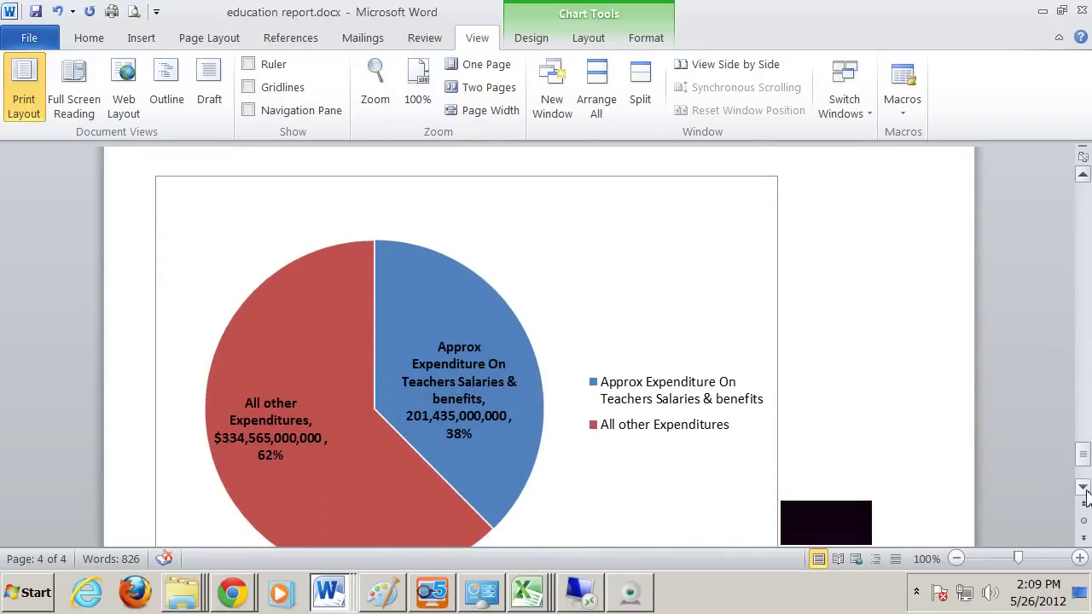
Step: Scroll down to show the lower part of the teacher salaries versus other expenditures pie chart
scroll(1086, 497, "down", 1)
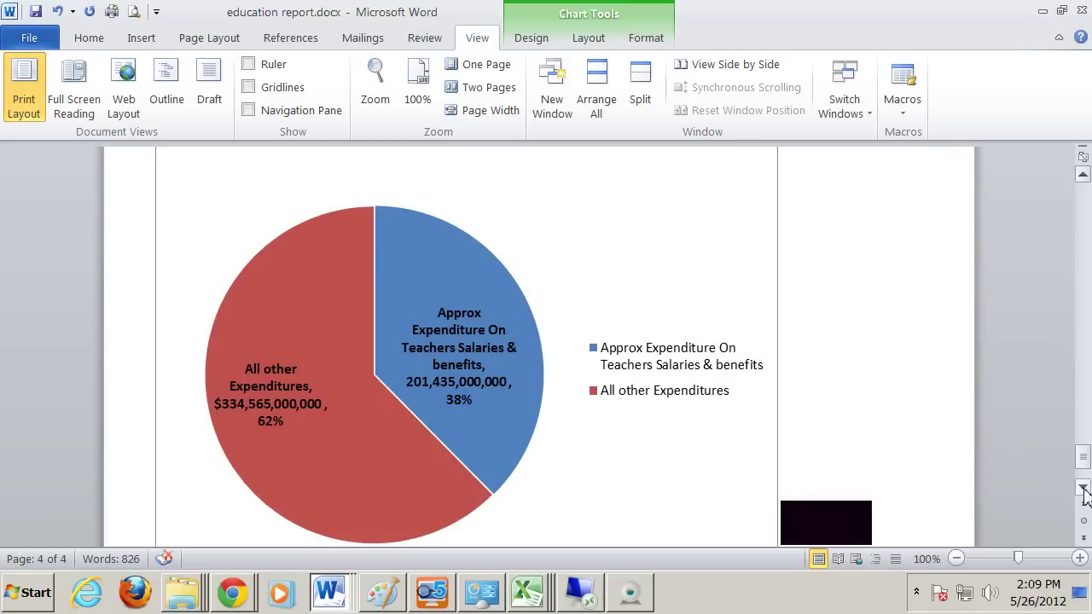
left_click(1083, 490)
left_click(1083, 489)
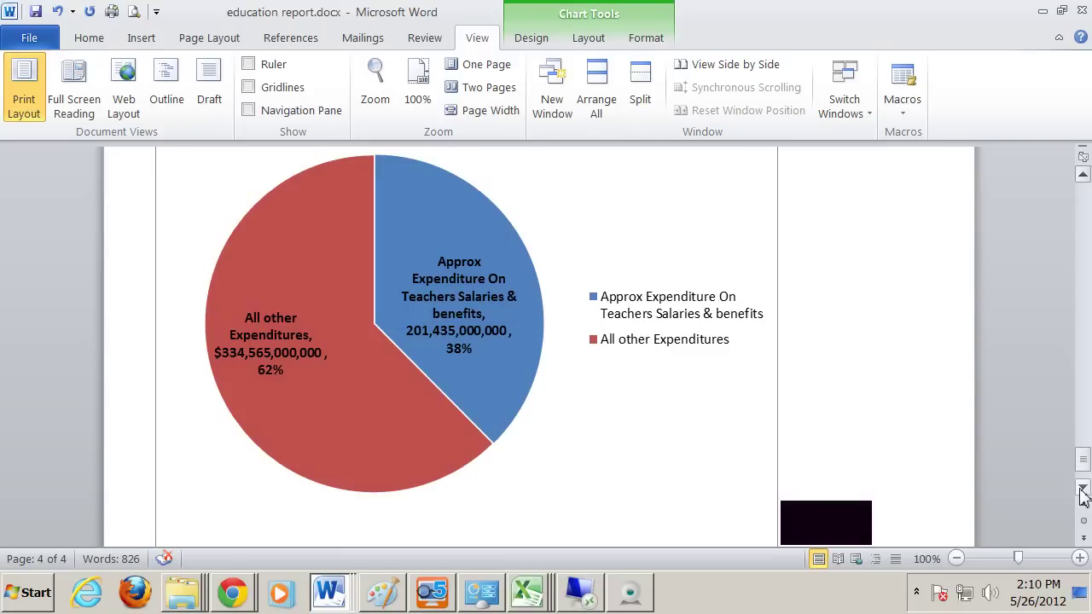
left_click(1083, 489)
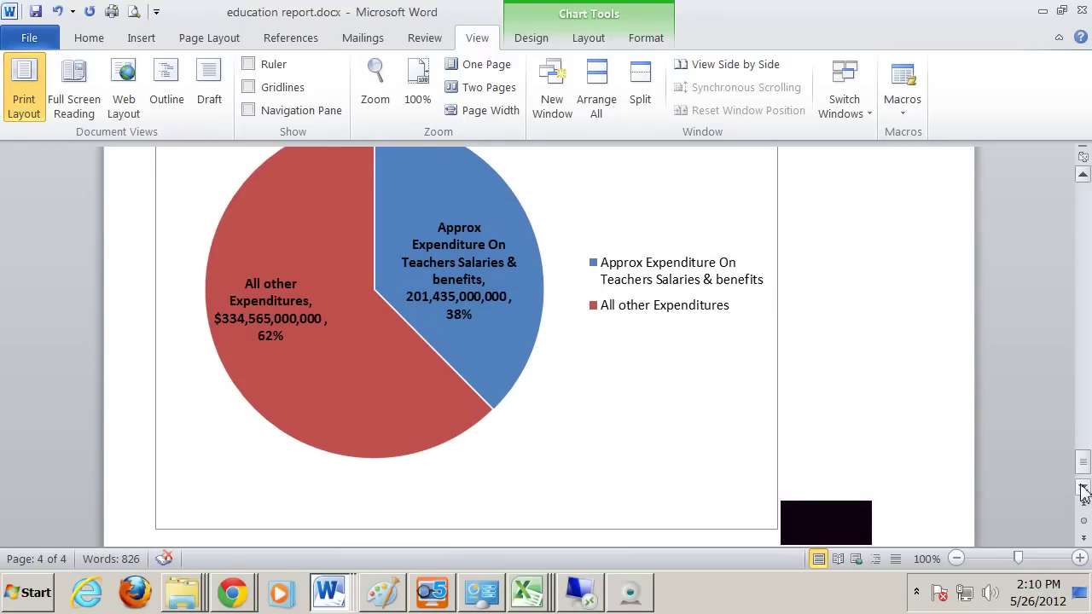
Step: Reach the end of the report, then switch through Excel to the remote Access session
left_click(1084, 490)
left_click(1084, 490)
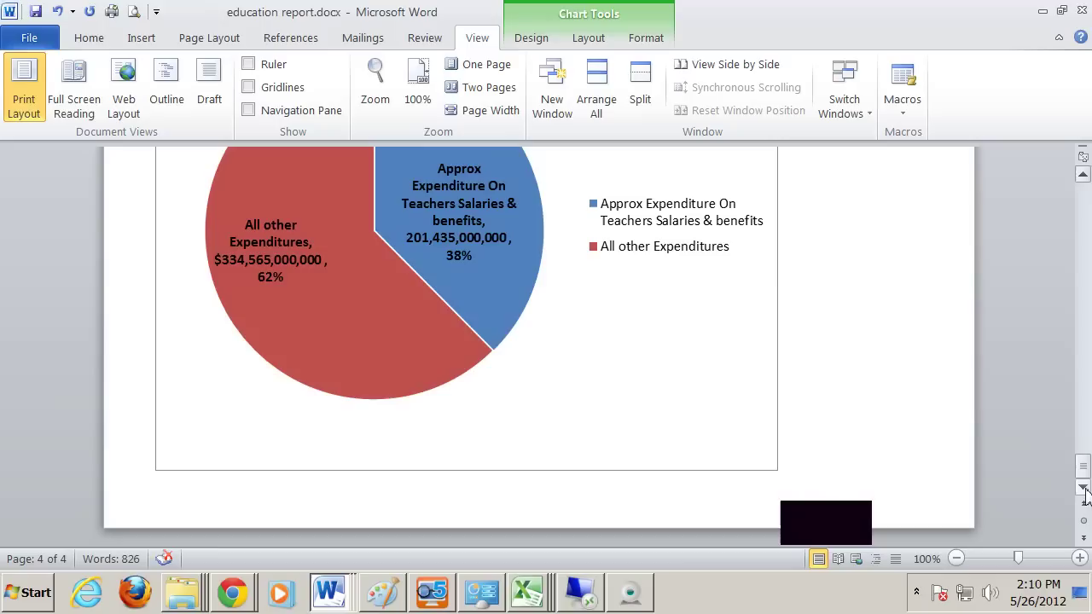
left_click(535, 595)
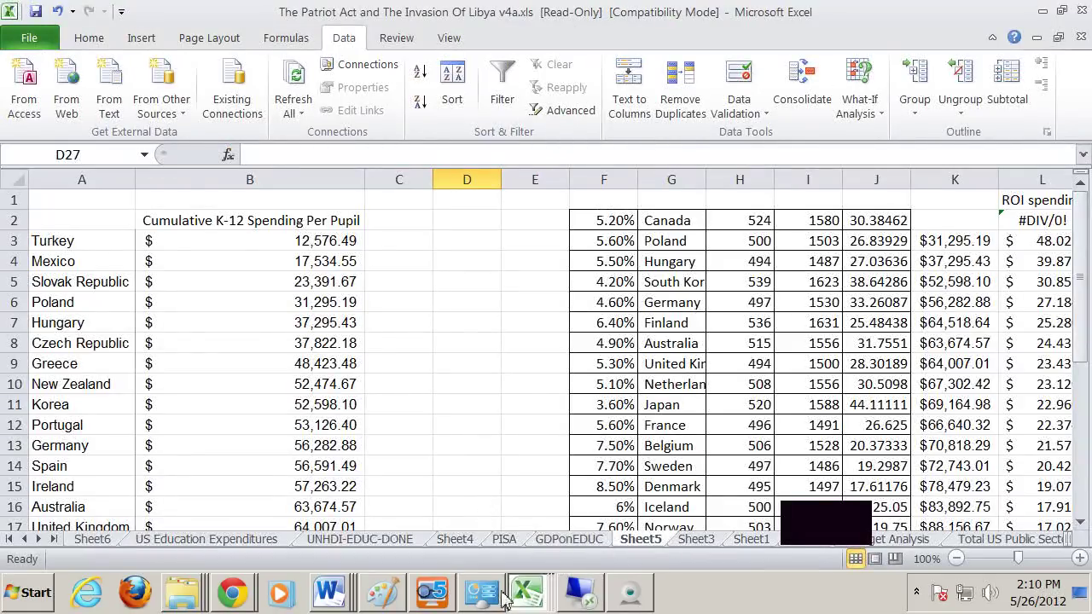
left_click(581, 595)
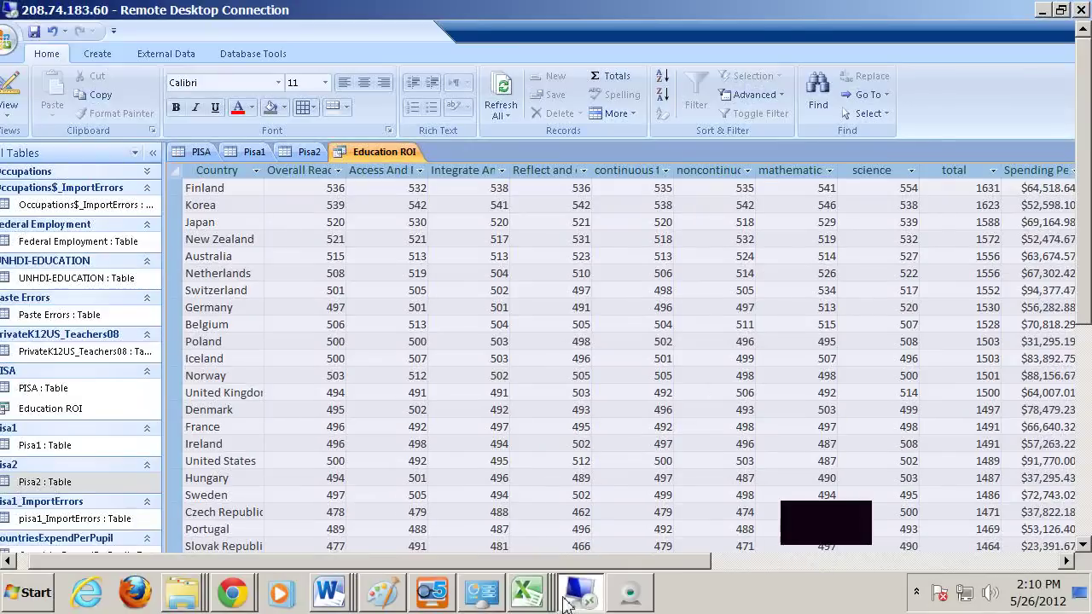
Step: Open the PISA table datasheet, select Iceland's Source cell and scroll through the records
left_click(192, 152)
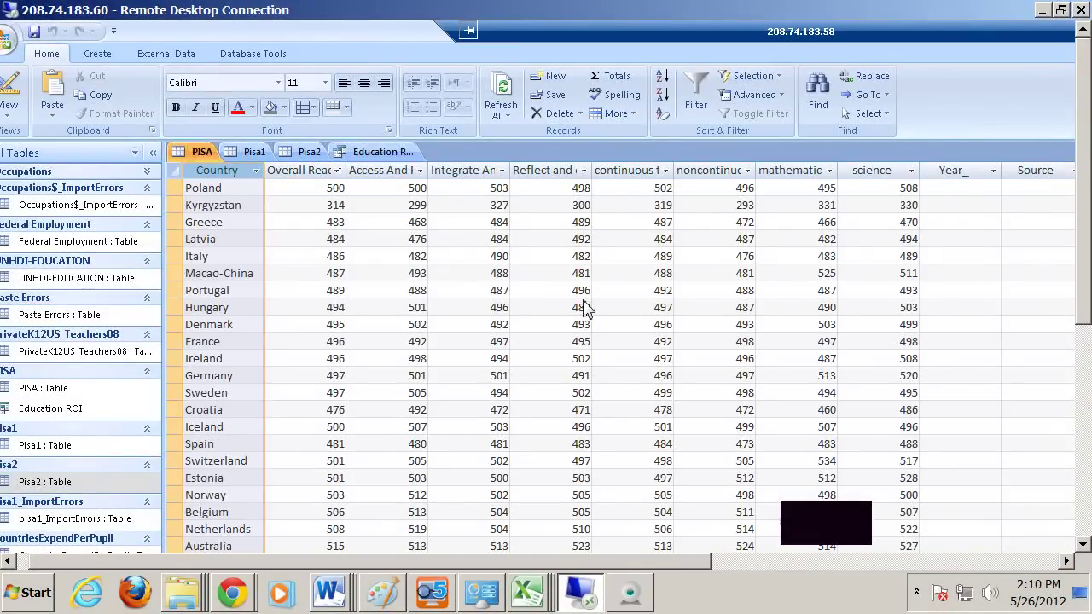
left_click(1031, 431)
scroll(1029, 448, "down", 2)
scroll(1024, 465, "down", 4)
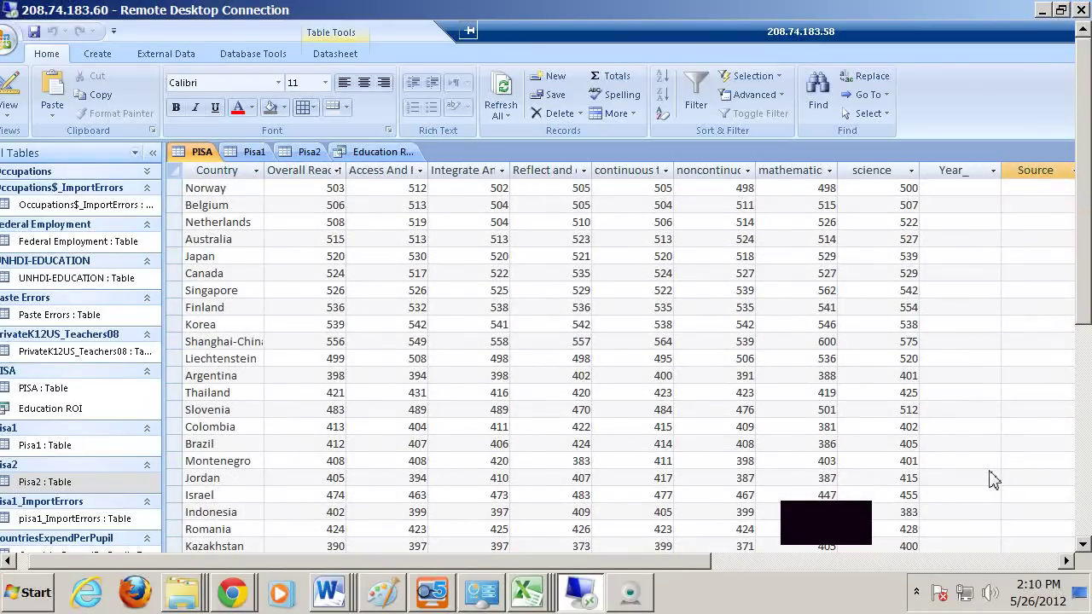
scroll(991, 480, "down", 2)
scroll(990, 480, "down", 8)
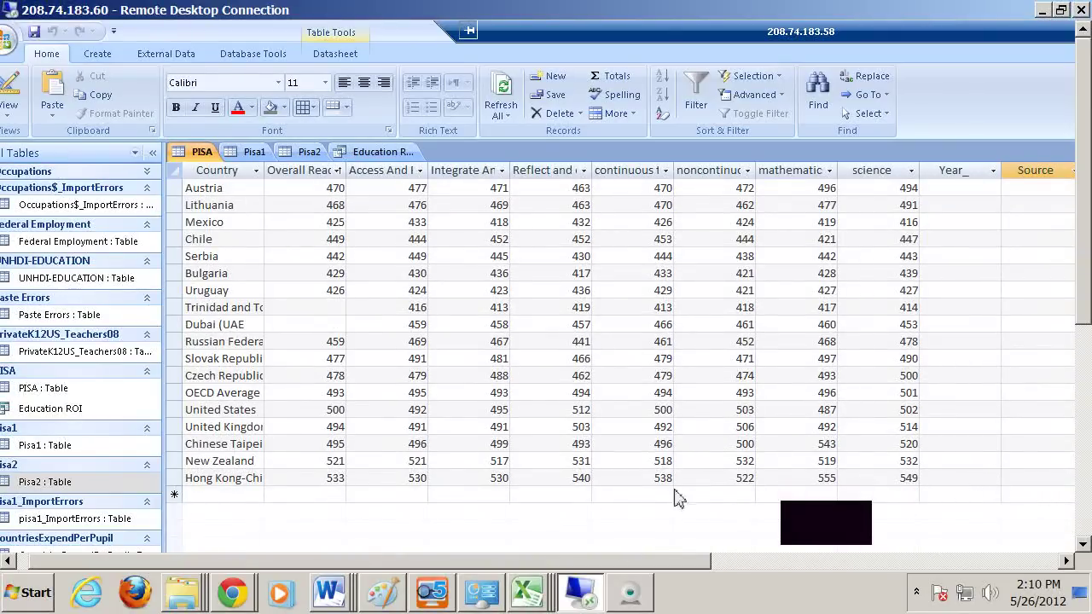
Step: Restore the Access window in the remote desktop and scroll to the bottom of the datasheet
left_click(1022, 562)
left_click(1007, 29)
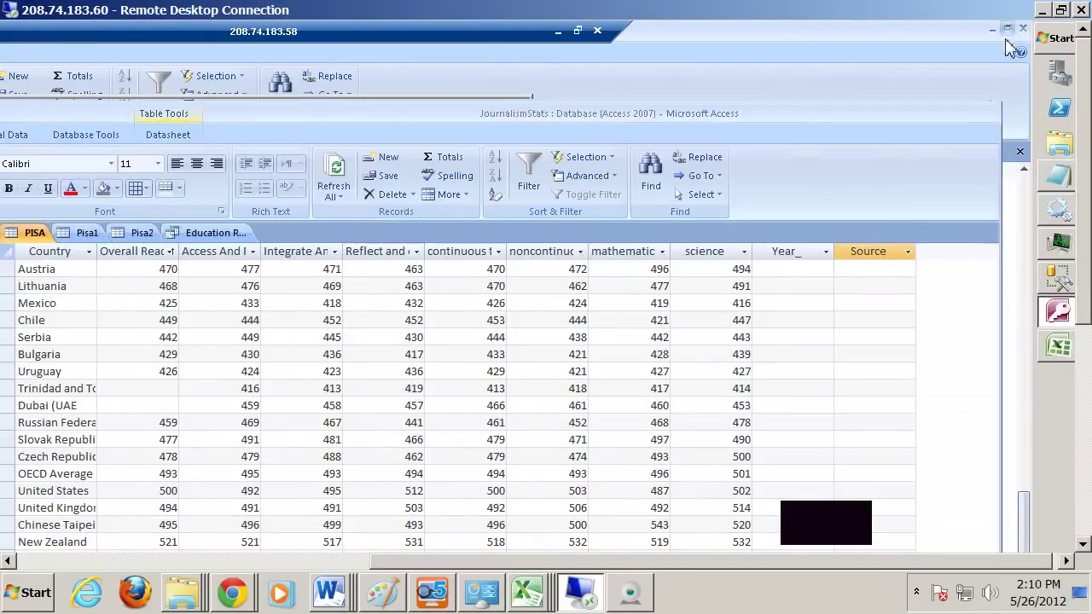
left_click(1084, 526)
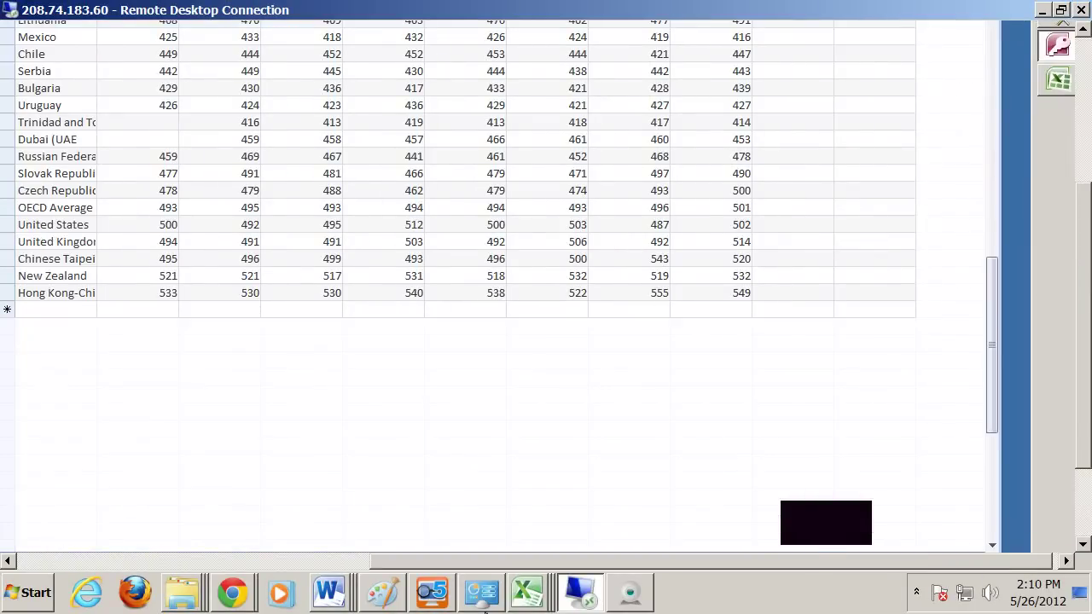
left_click(196, 563)
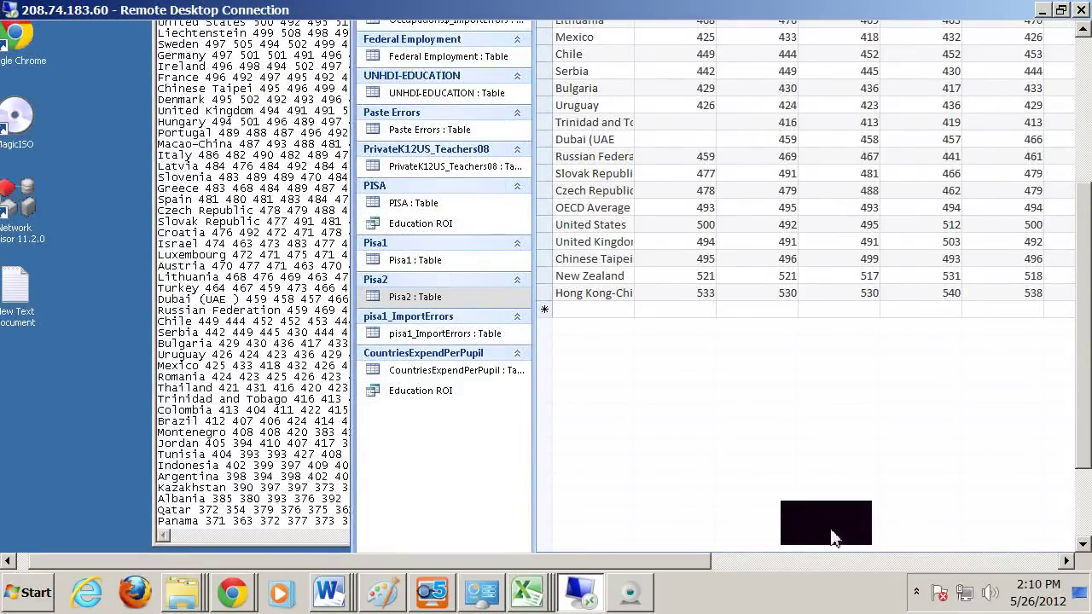
left_click(1083, 525)
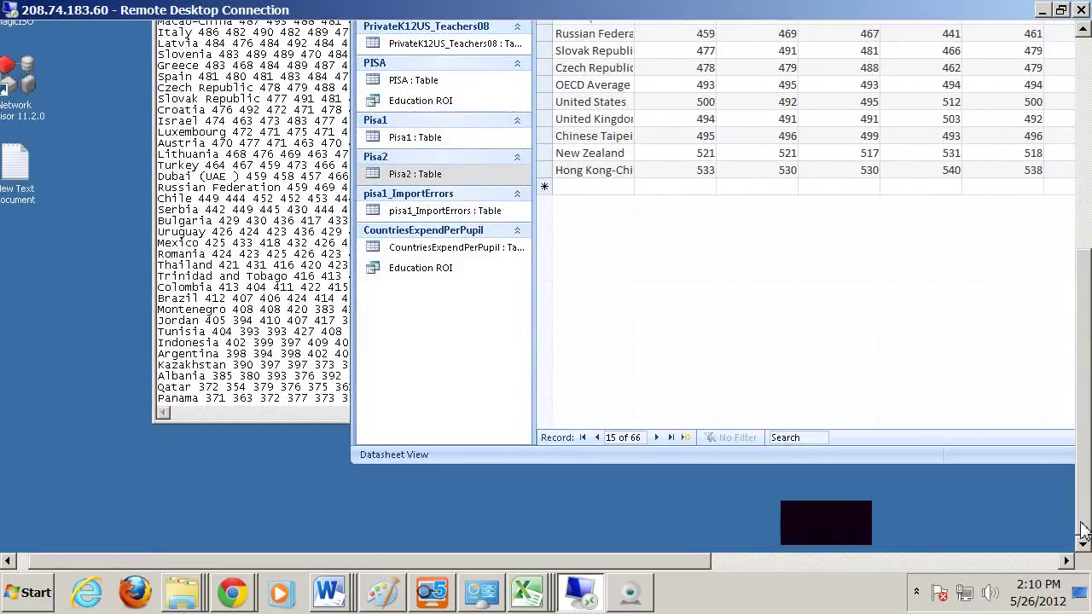
left_click(1086, 271)
left_click(1087, 271)
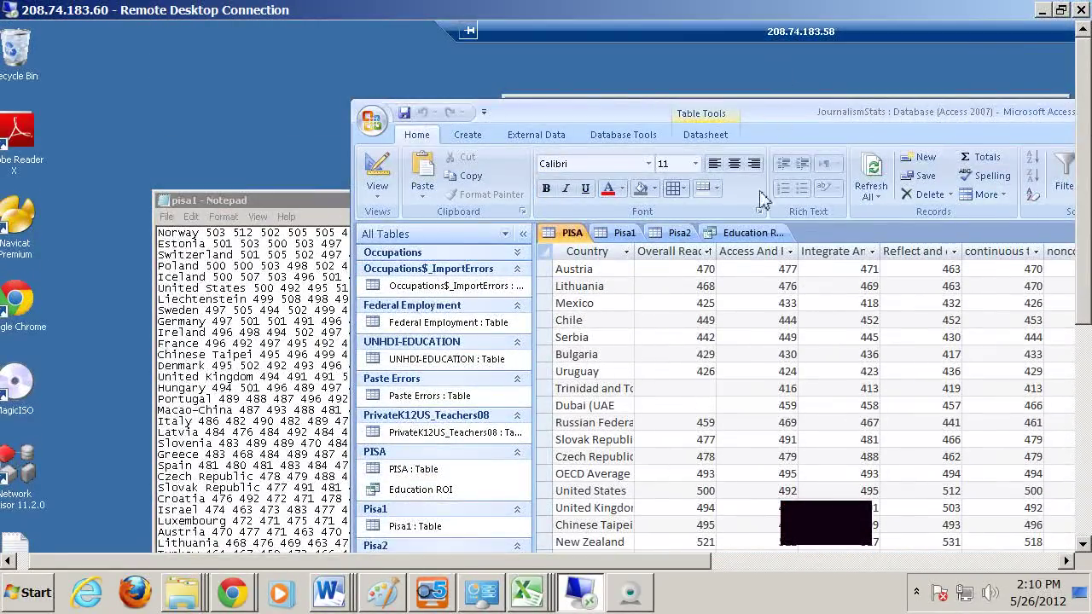
Step: Switch to the Education ROI table and move the Access window up and left
left_click(753, 238)
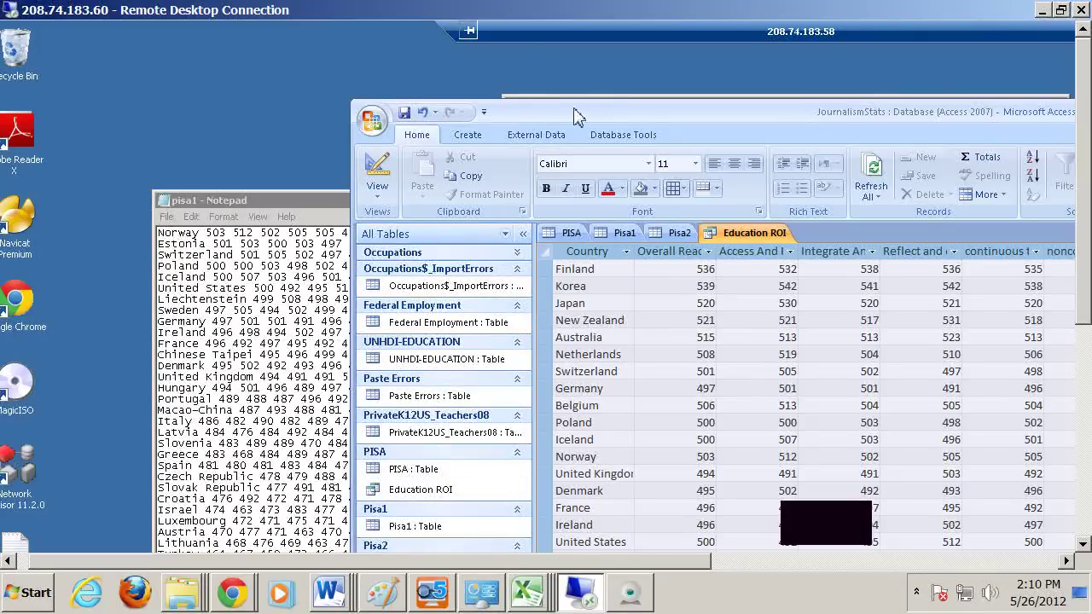
left_click_drag(585, 113, 425, 83)
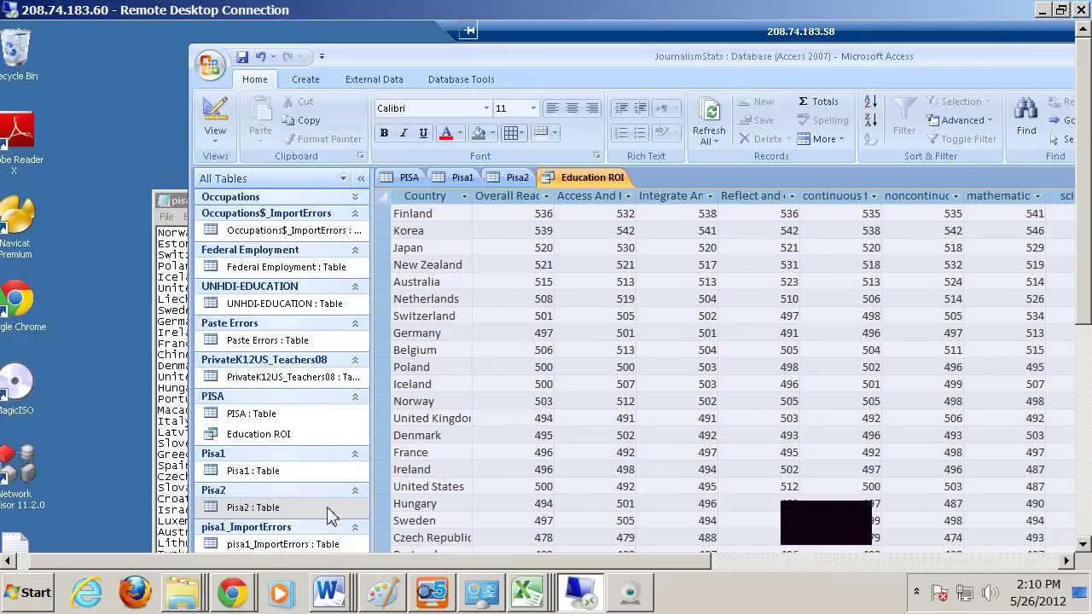
left_click(275, 476)
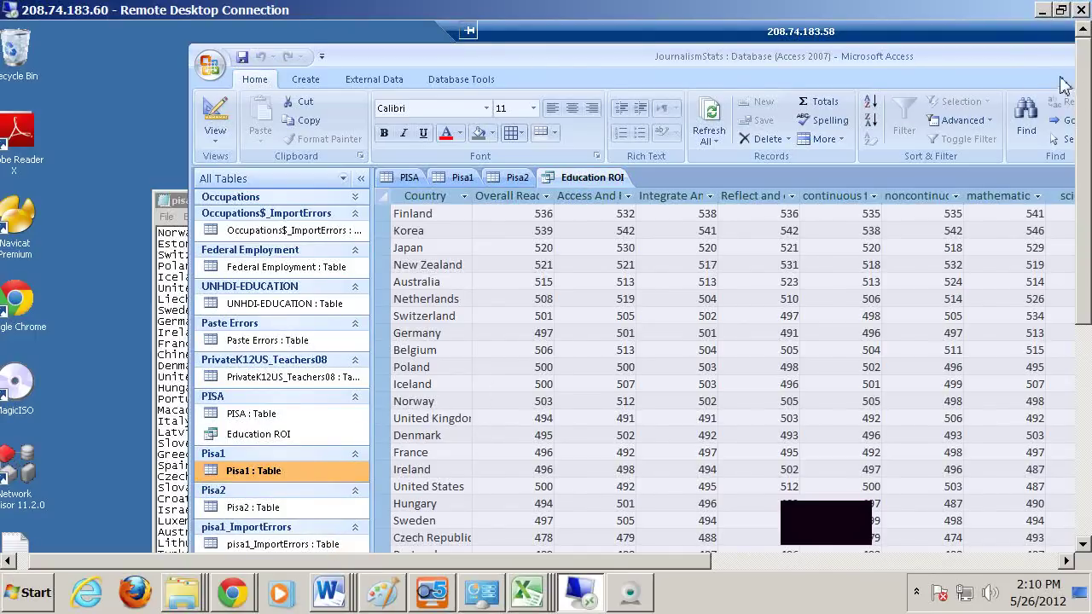
left_click_drag(1014, 53, 875, 53)
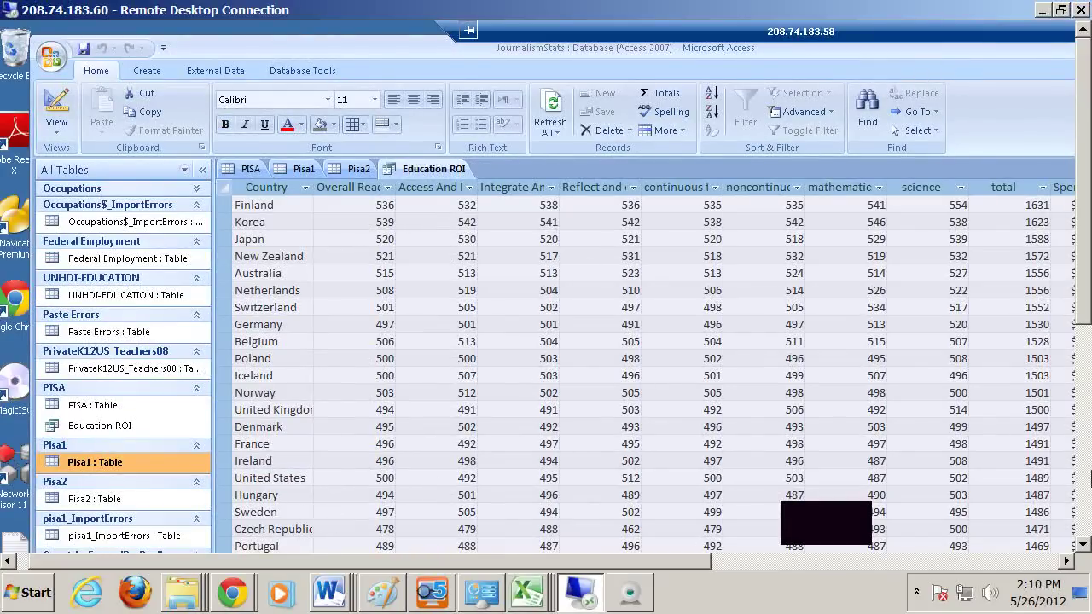
left_click(1082, 543)
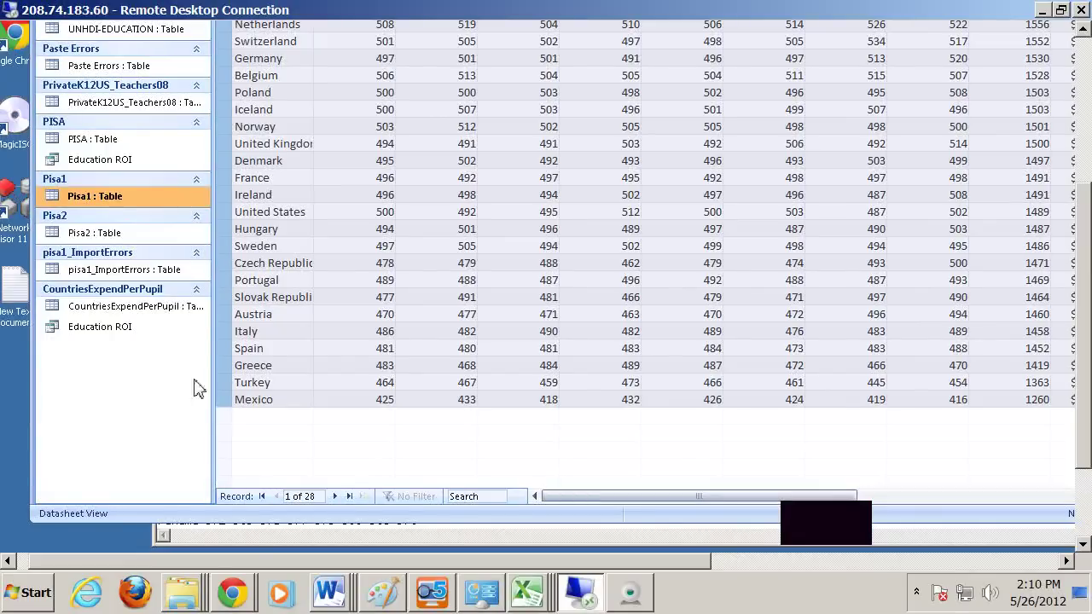
Step: Open CountriesExpendPerPupil and inspect the United States' full spending value
double_click(170, 307)
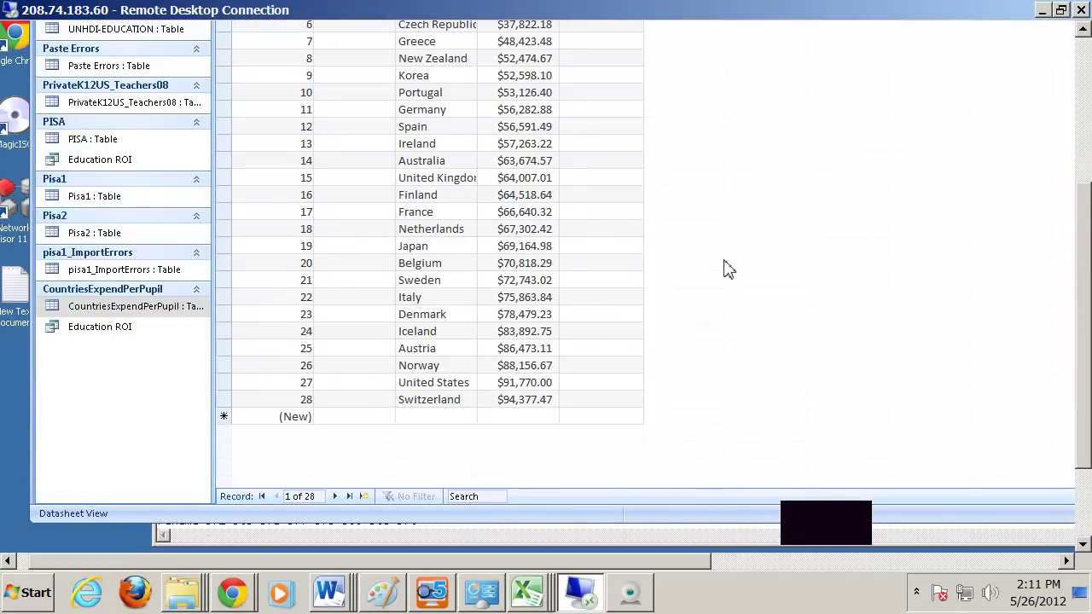
left_click_drag(1075, 265, 1087, 197)
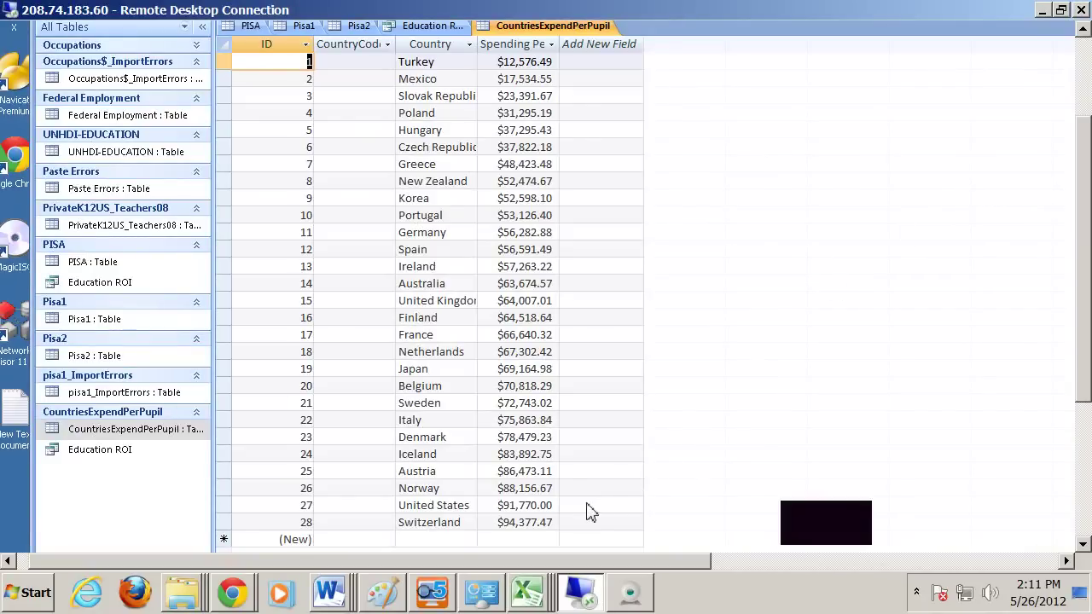
left_click(562, 512)
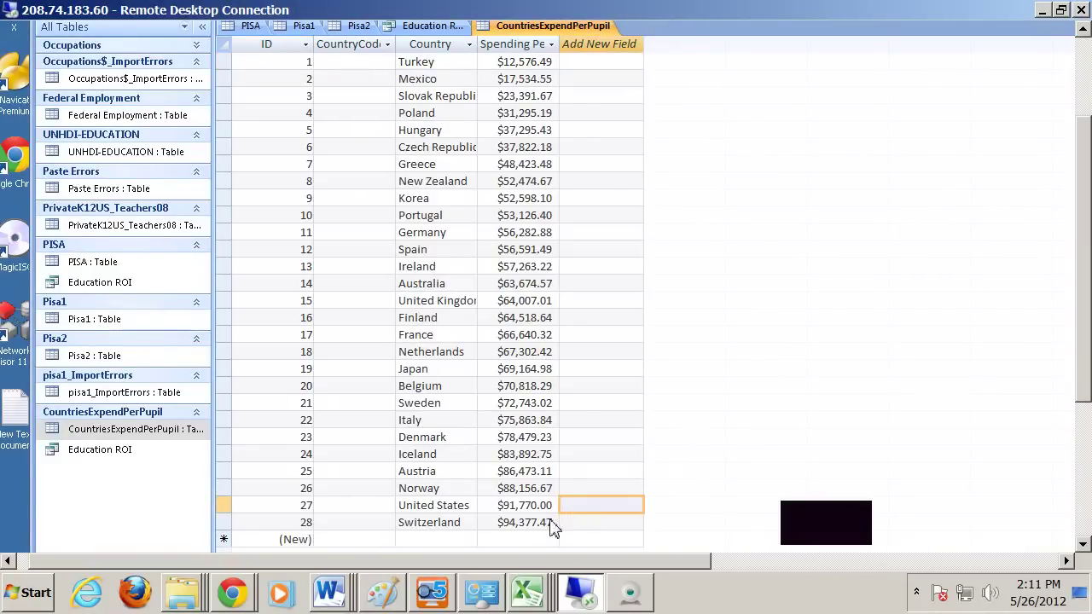
left_click(540, 508)
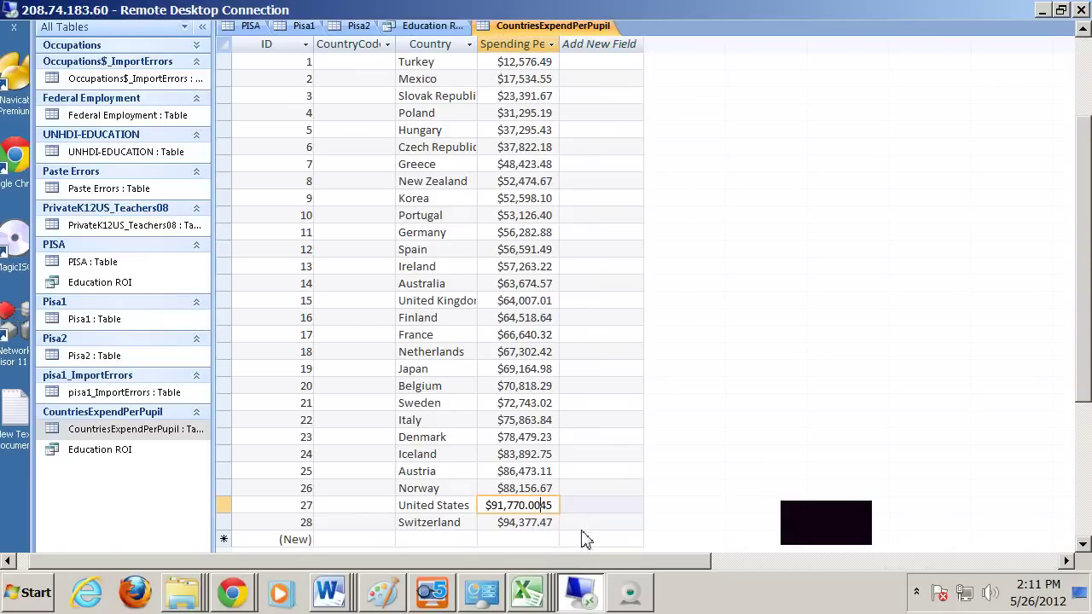
left_click(572, 527)
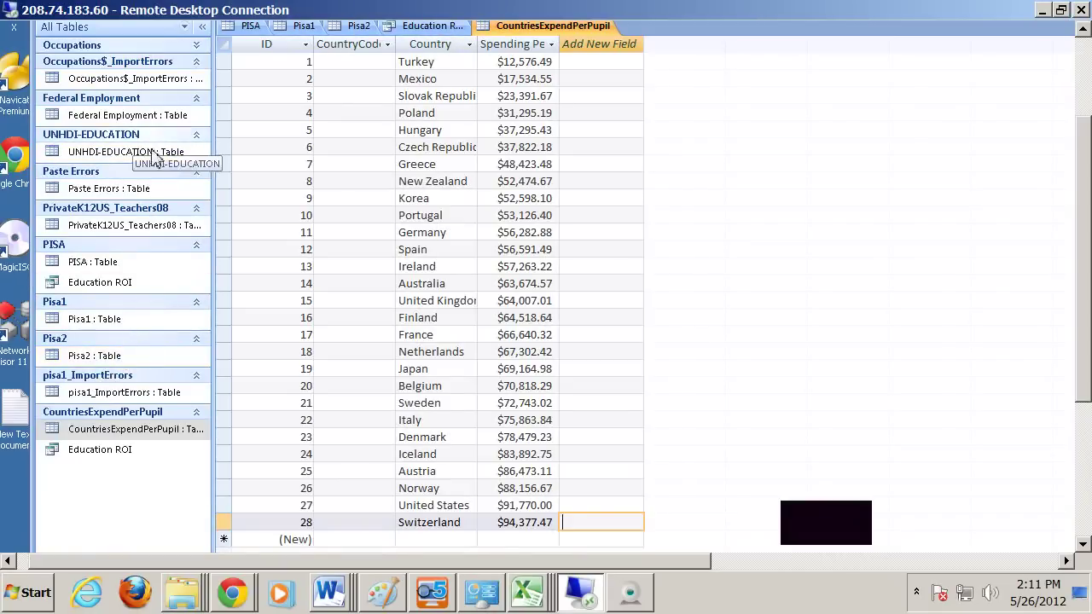
Step: Select the Overall Reading through total columns and narrow them so spending, ratio and total_above_baseline show
left_click(428, 29)
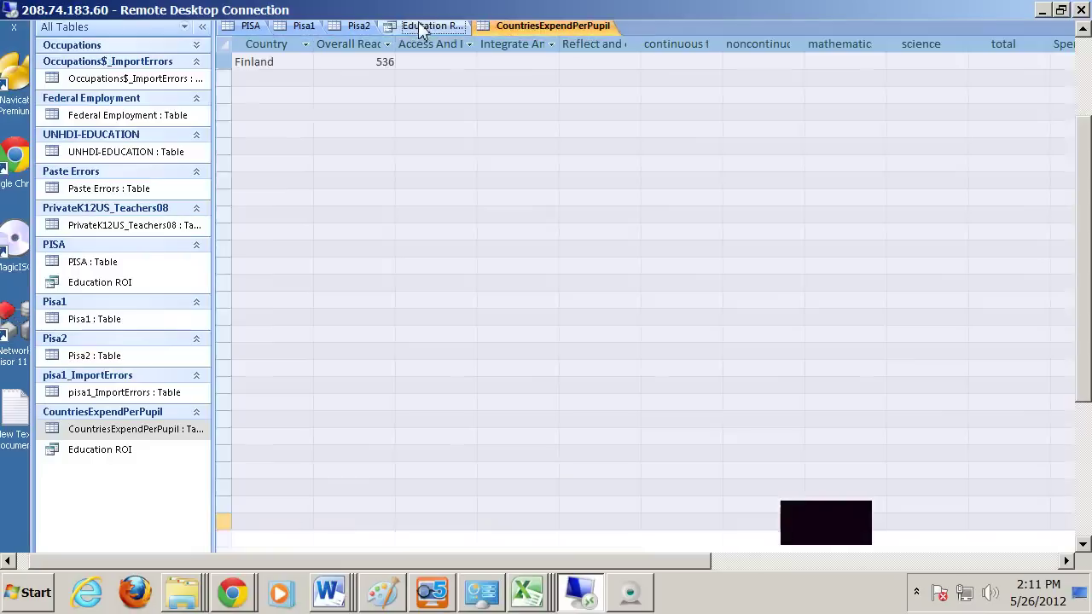
left_click(1085, 67)
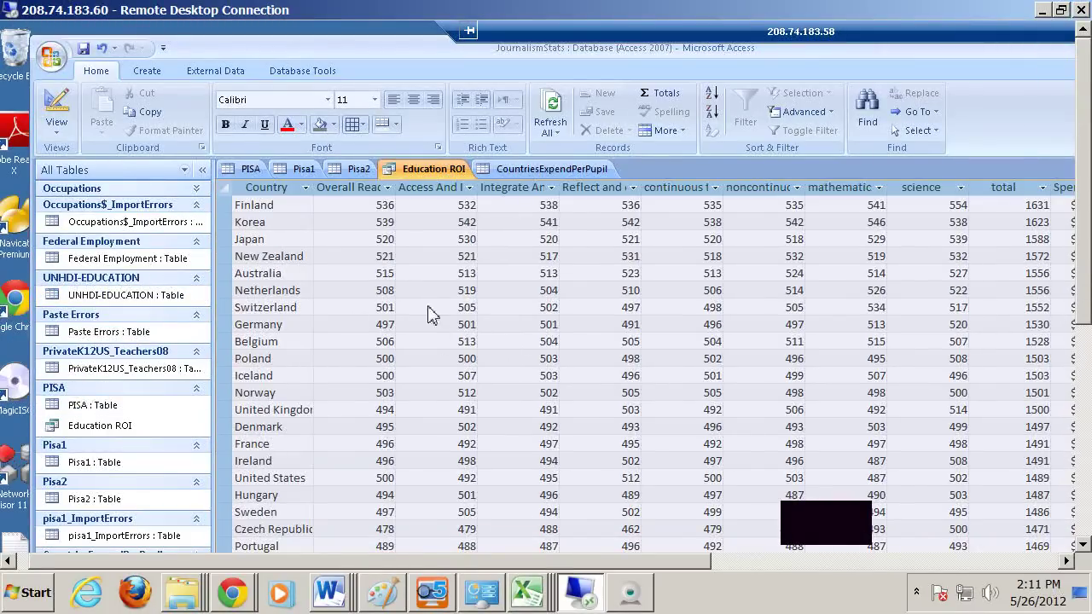
left_click(1014, 212)
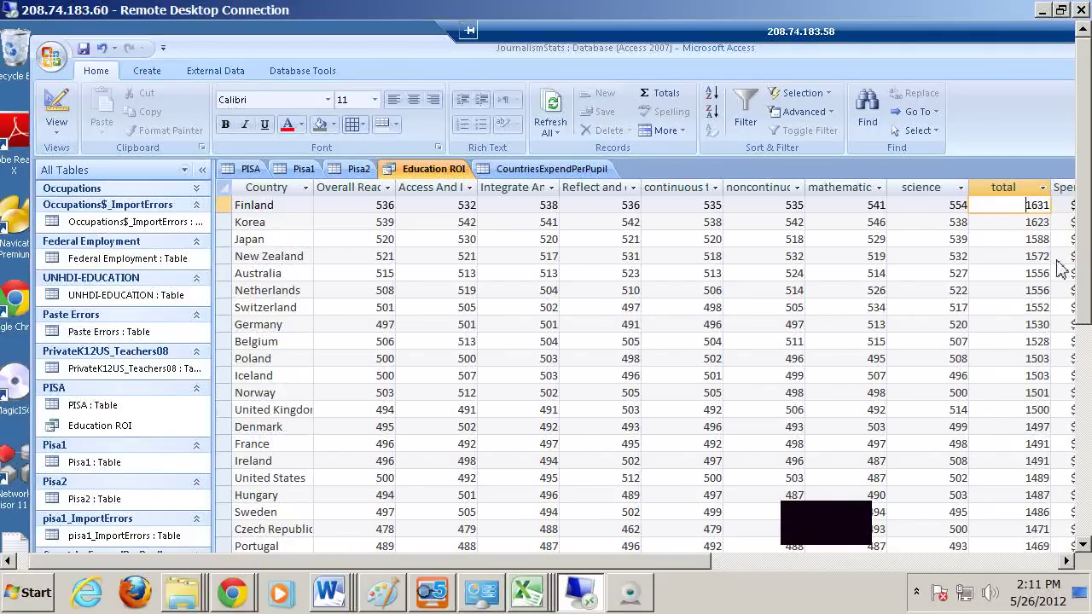
left_click(994, 188)
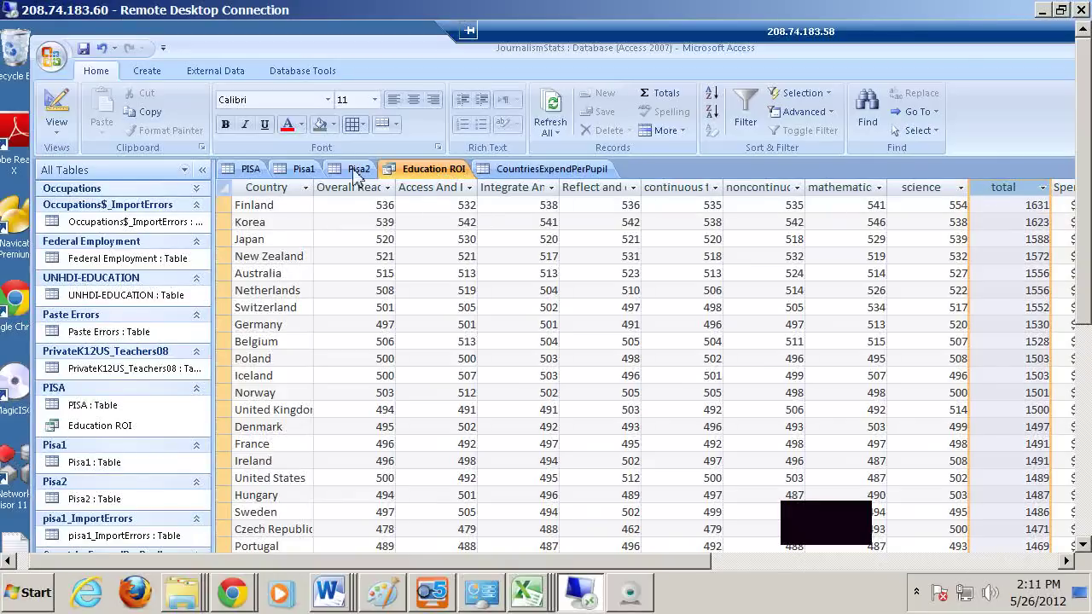
left_click(338, 189)
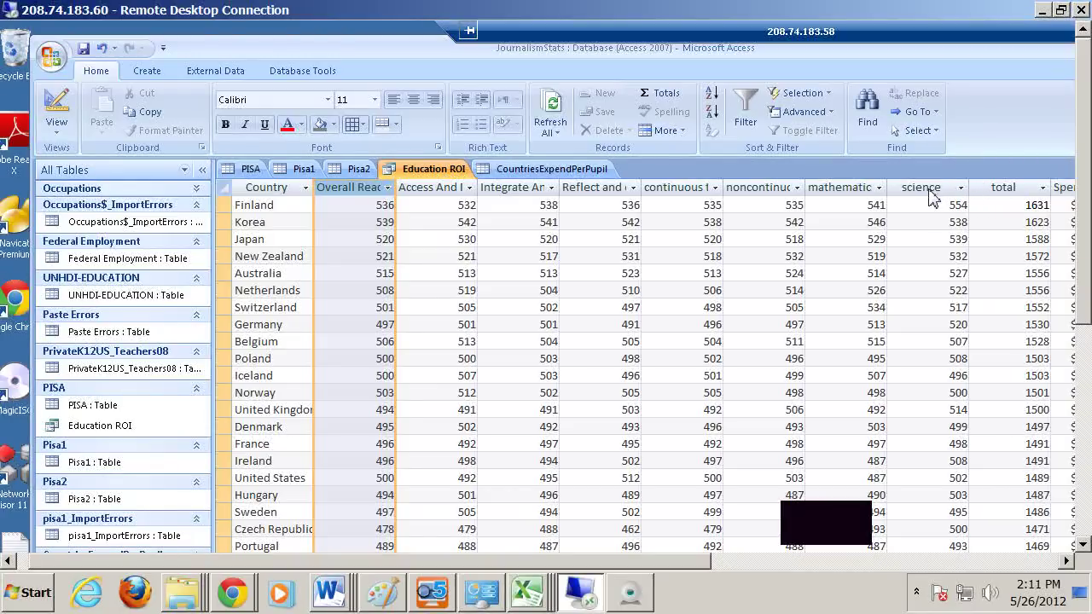
left_click_drag(930, 190, 1007, 190)
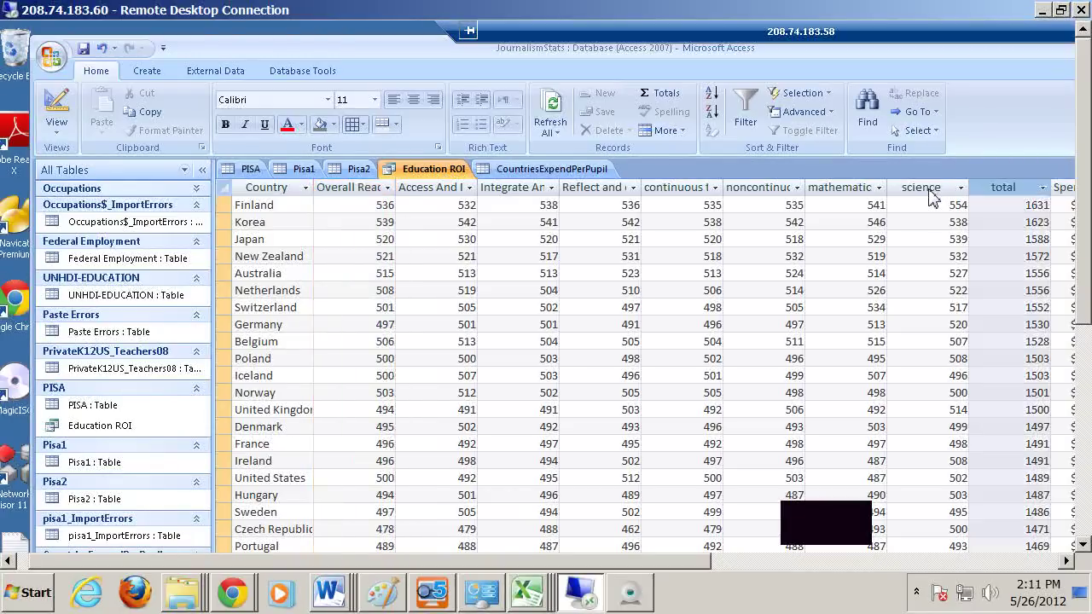
left_click(359, 189, "shift")
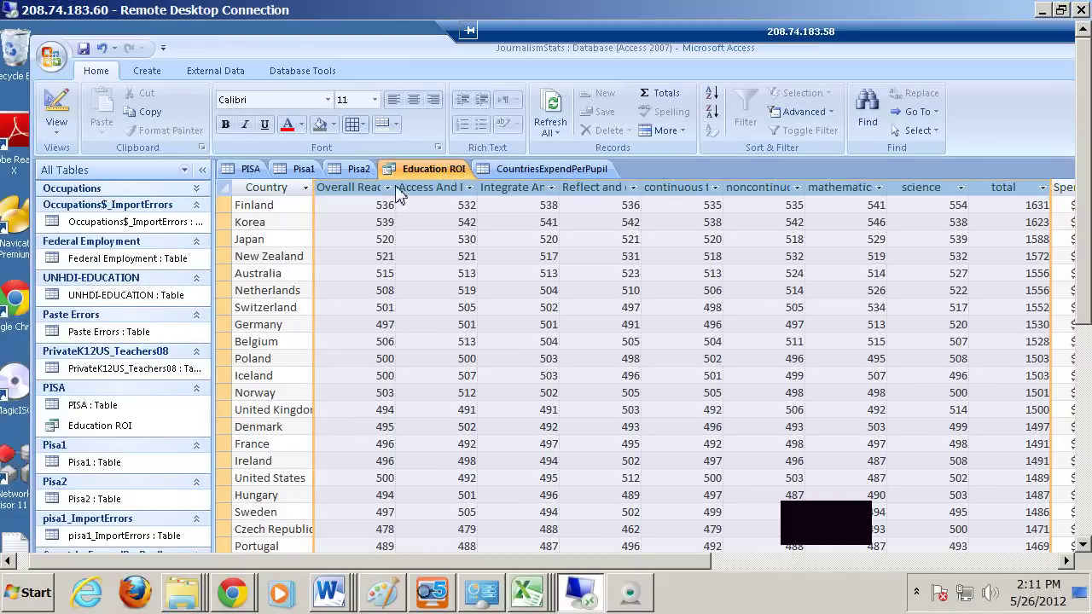
left_click_drag(398, 189, 354, 191)
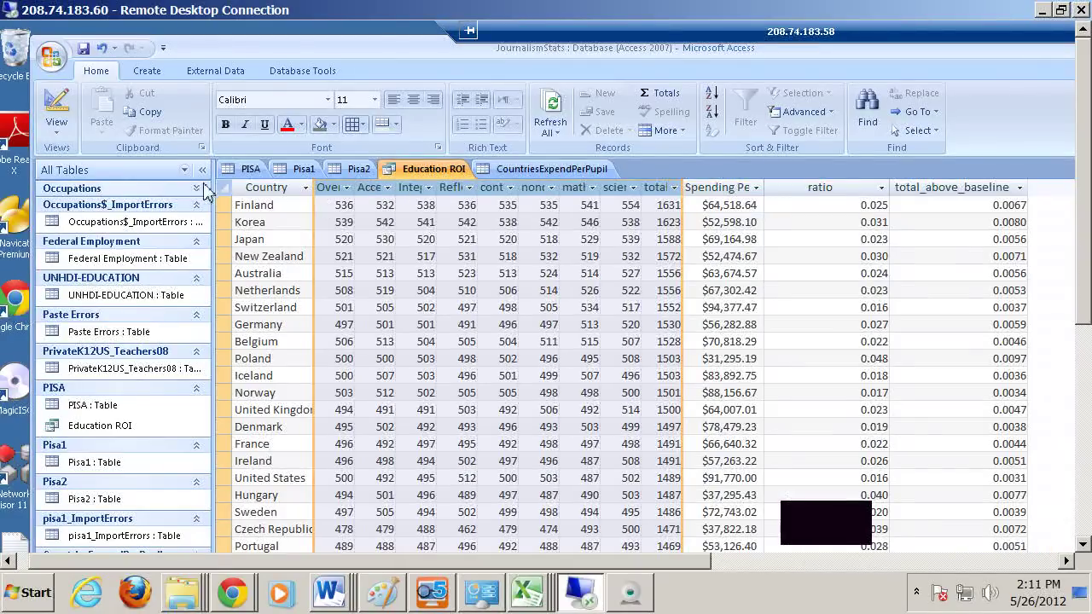
Step: Collapse the object list and inspect spending for Finland, Korea, Japan, New Zealand, Switzerland, Germany and Poland
left_click(202, 170)
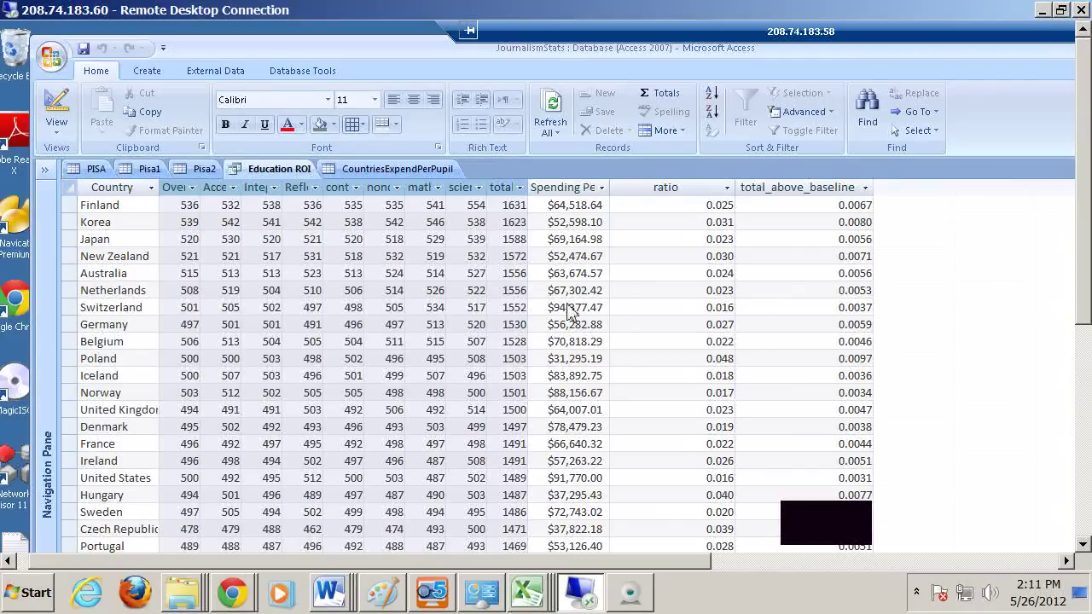
left_click(560, 208)
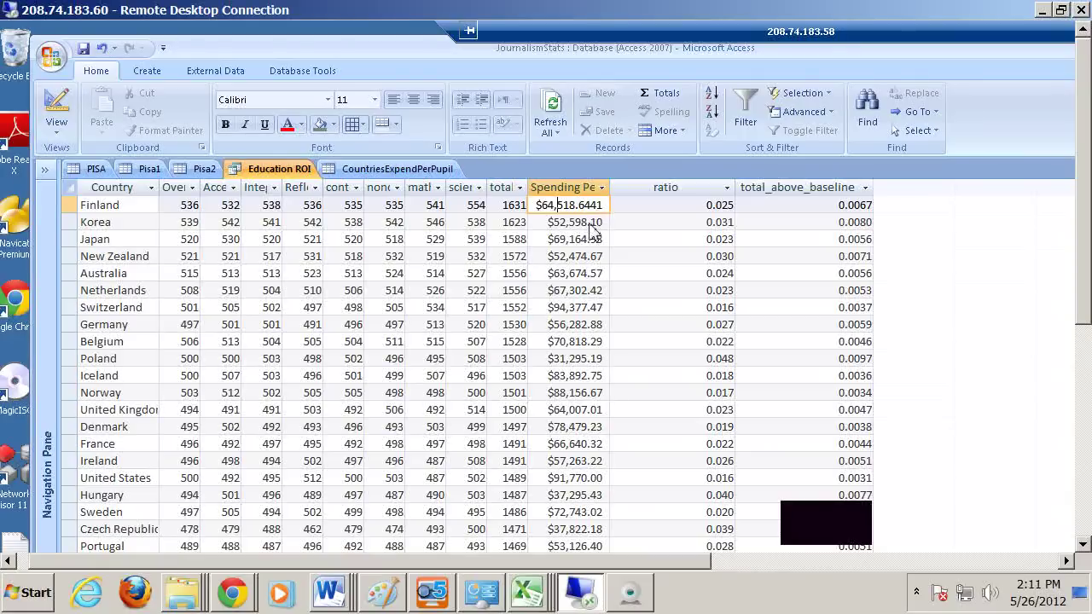
left_click(583, 222)
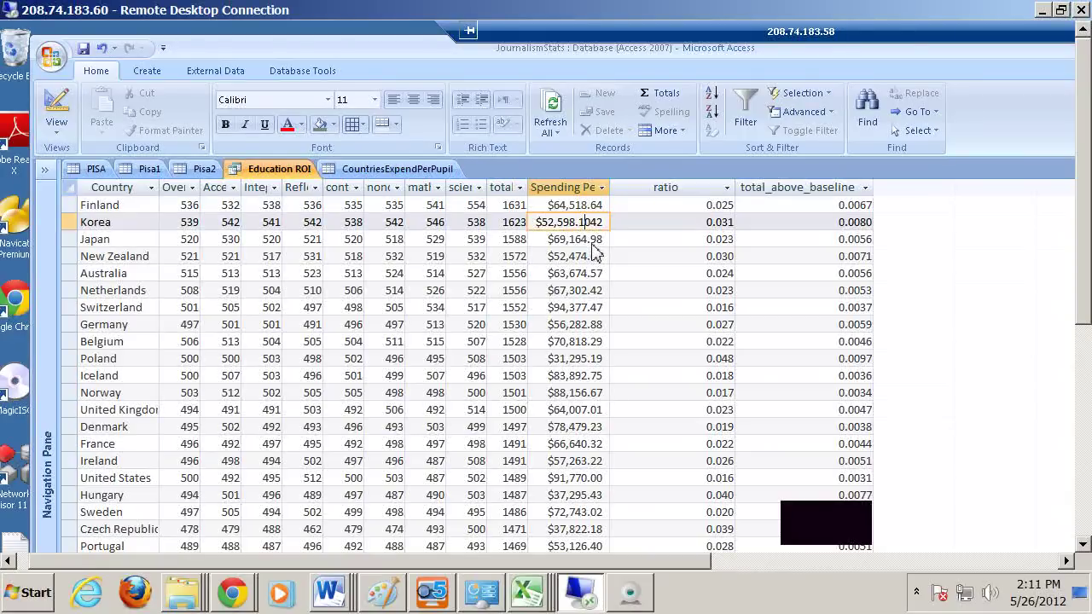
left_click(594, 242)
left_click(592, 257)
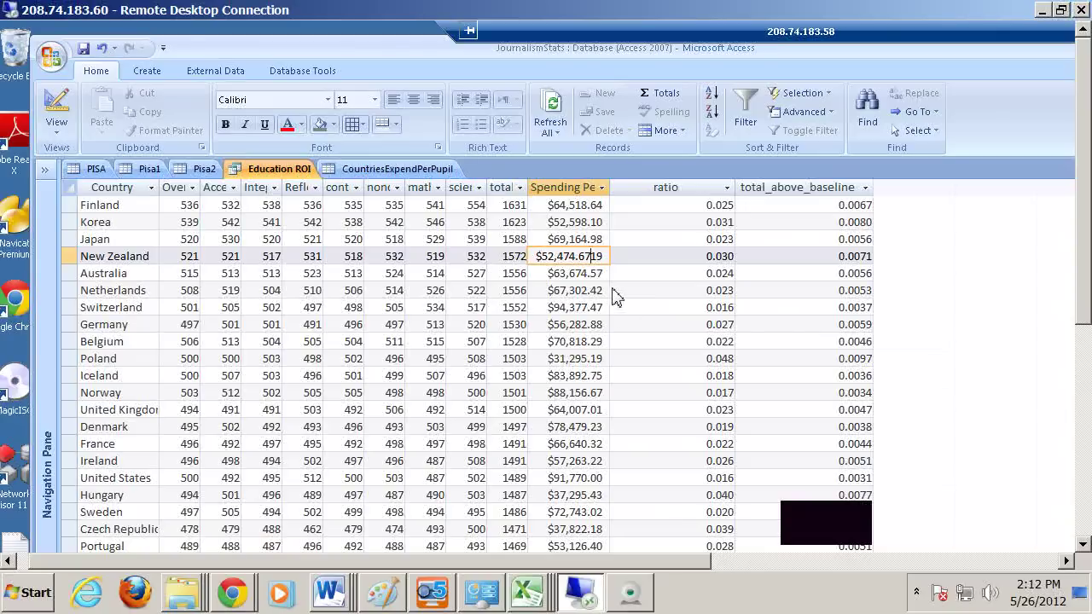
left_click(591, 310)
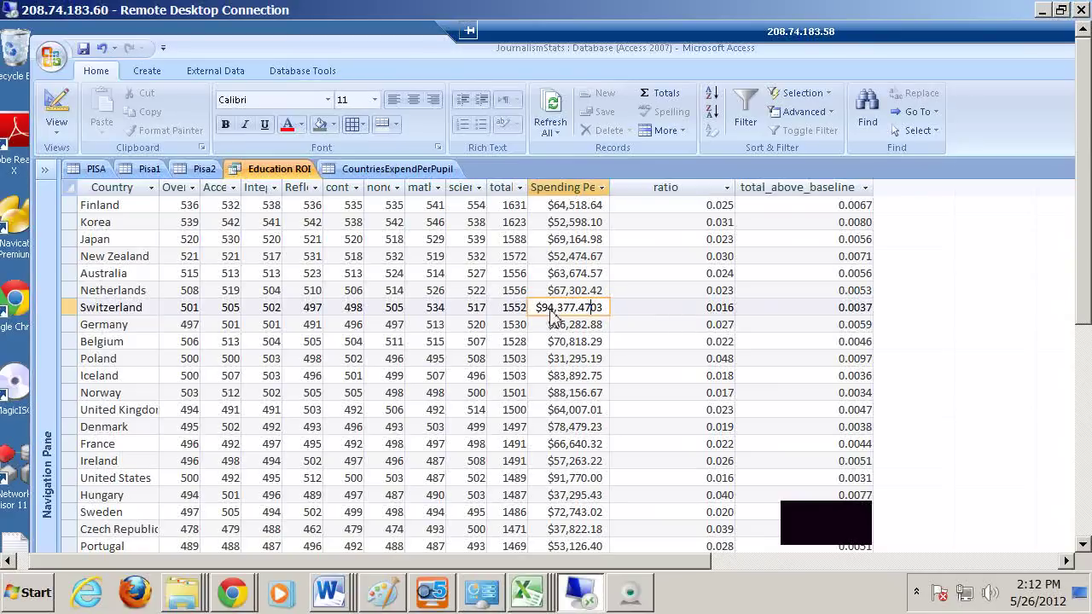
left_click(591, 327)
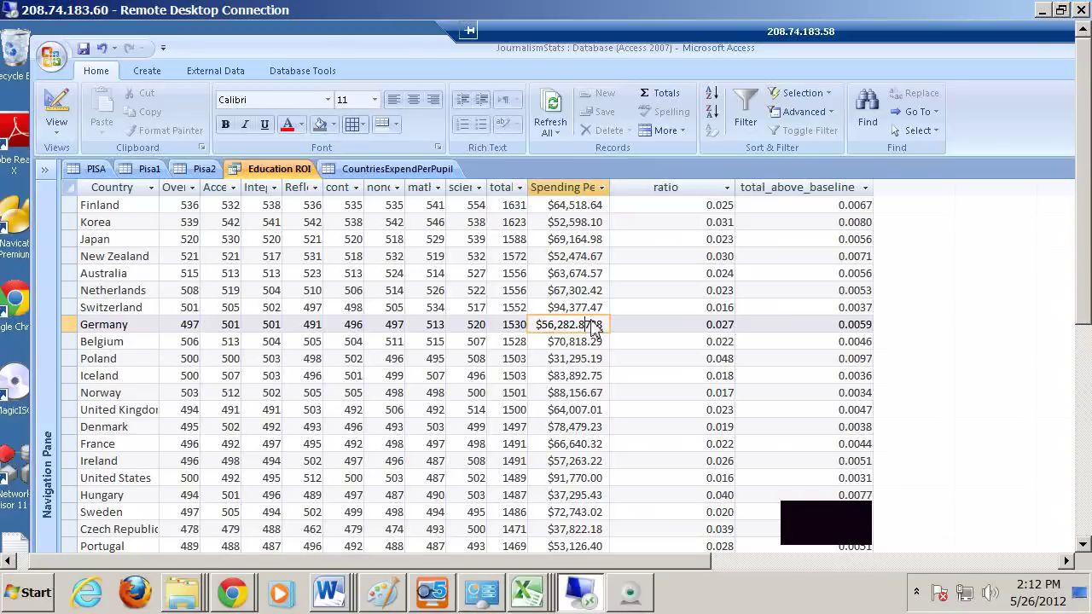
left_click_drag(546, 358, 620, 367)
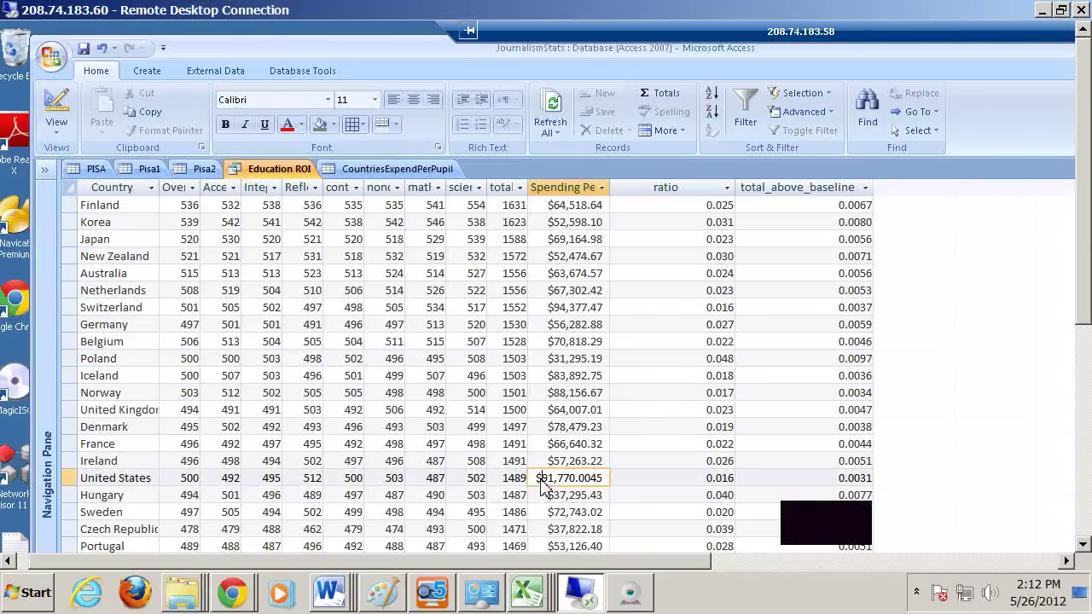
Step: Check the United States' $91,770.00 spending, then Ireland's and France's spending and ratio values
left_click(538, 481)
left_click(540, 465)
left_click(593, 447)
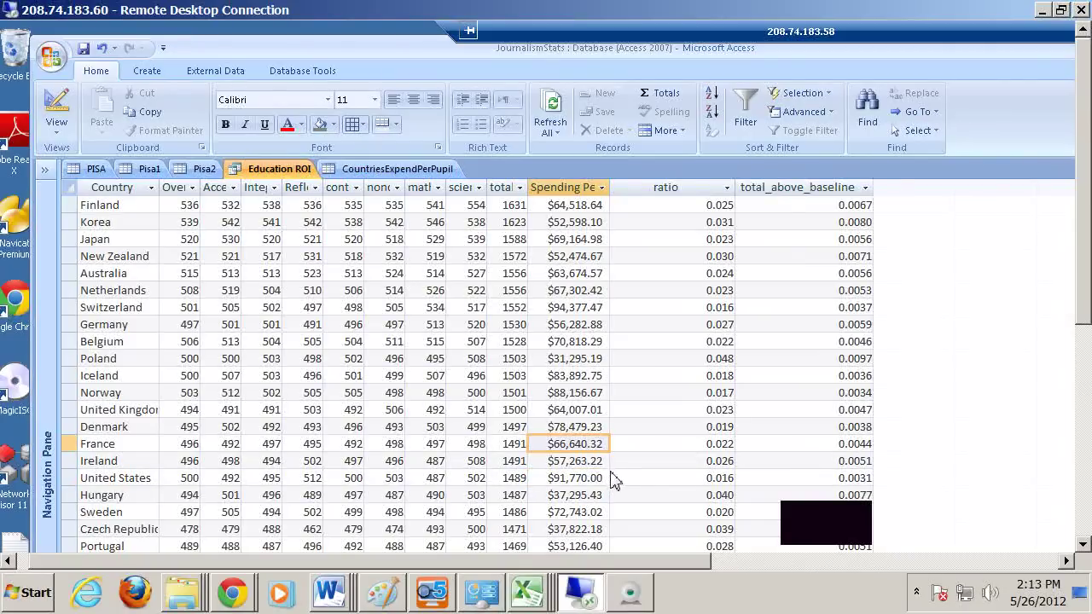
left_click(609, 462)
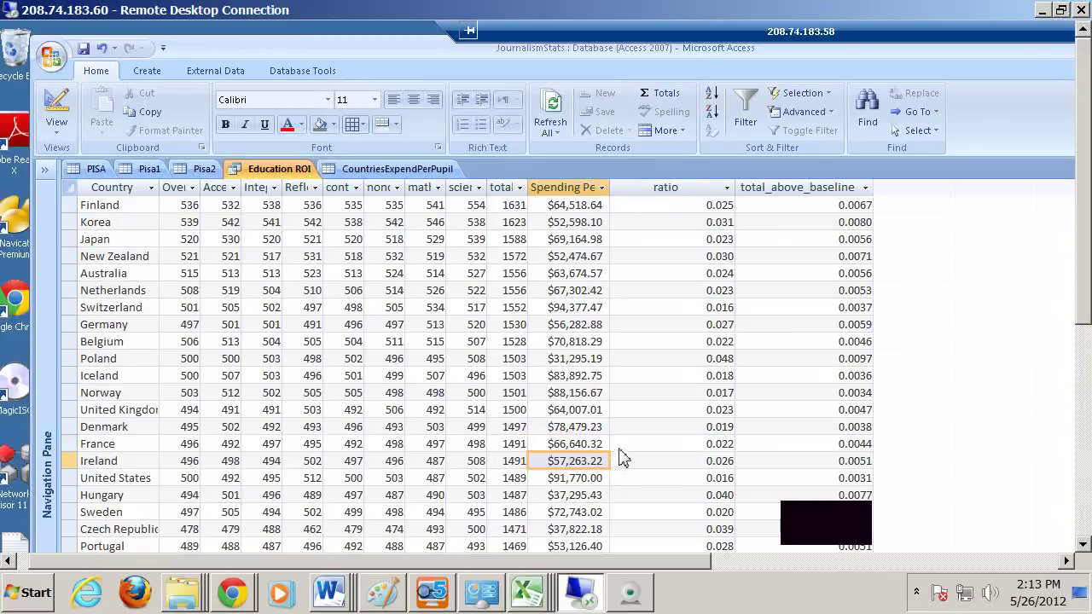
left_click(620, 450)
left_click(616, 462)
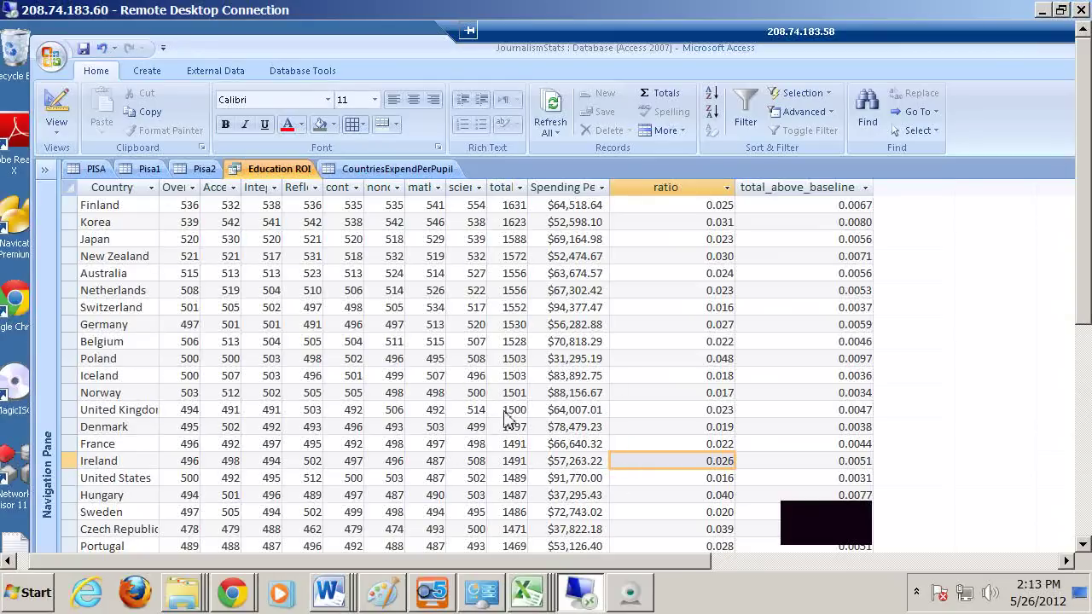
Step: Review Education ROI records from Hungary down to Mexico, select the United States record, then go to Excel
left_click(517, 494)
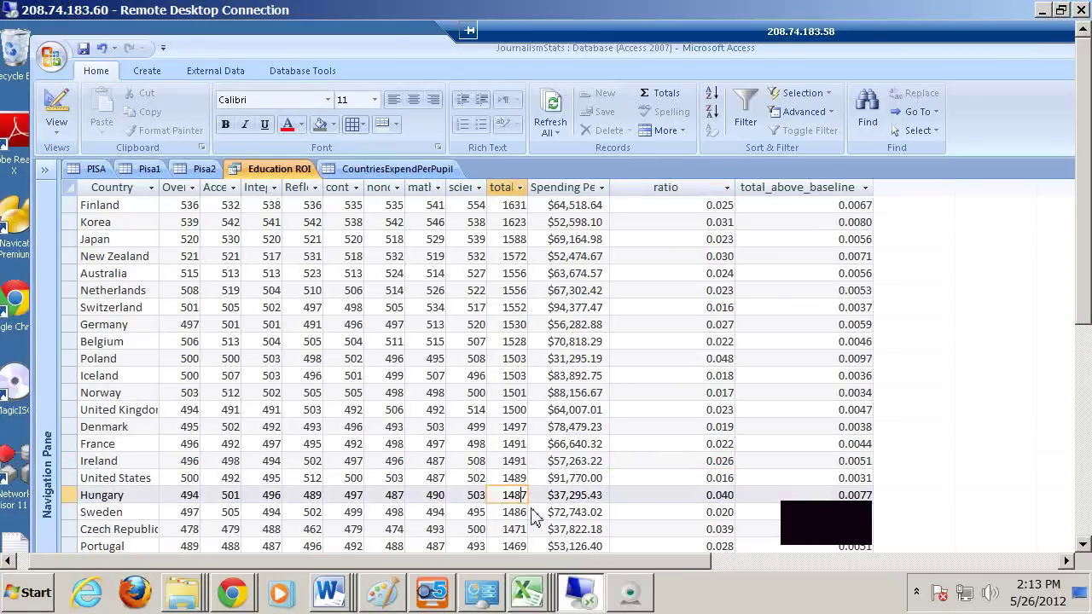
left_click_drag(1087, 319, 1057, 458)
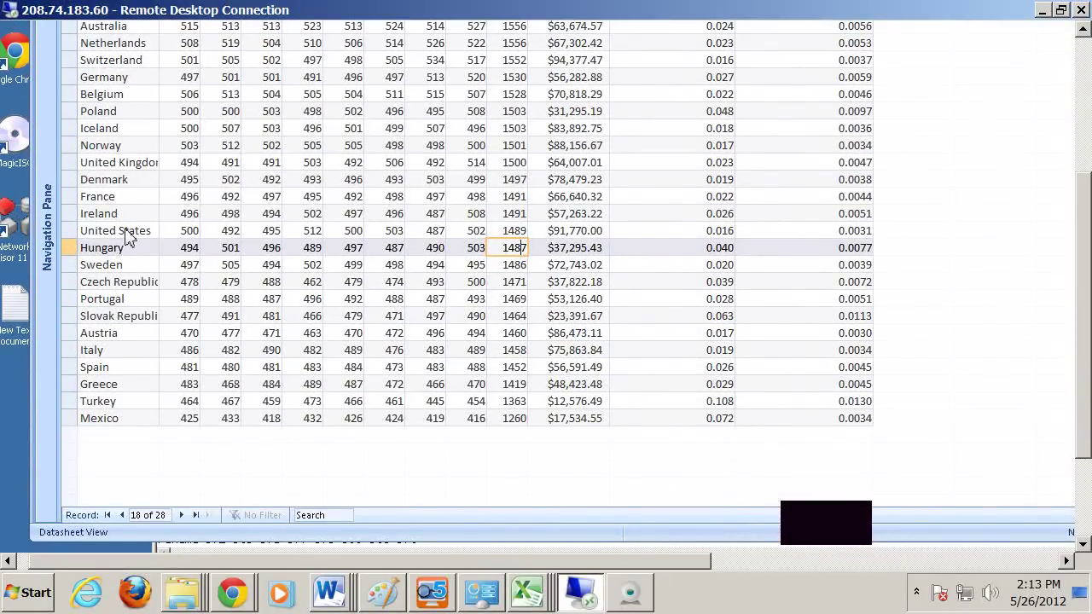
left_click(128, 235)
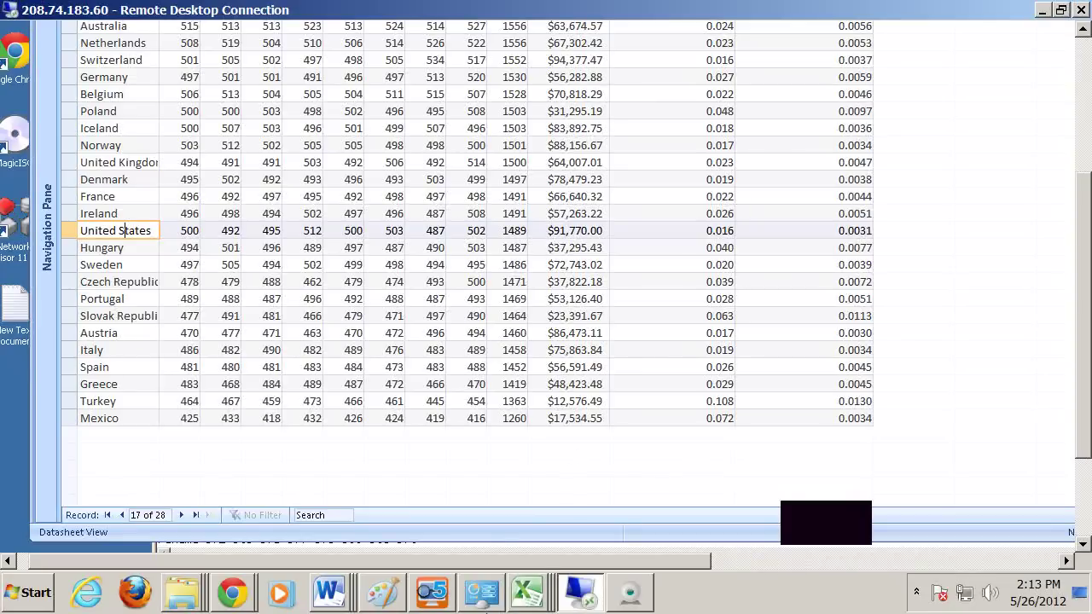
left_click(522, 597)
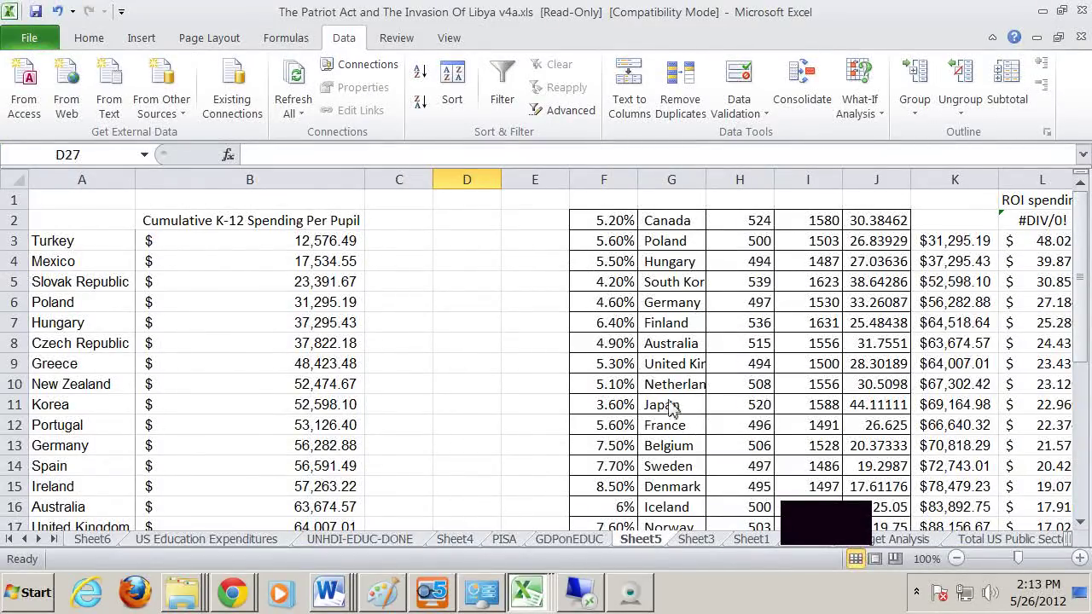
Step: Inspect Sheet5 figures: Canada's 5.2% in F2, Denmark in G15, 5.7% in F18, Japan in G11
left_click(605, 223)
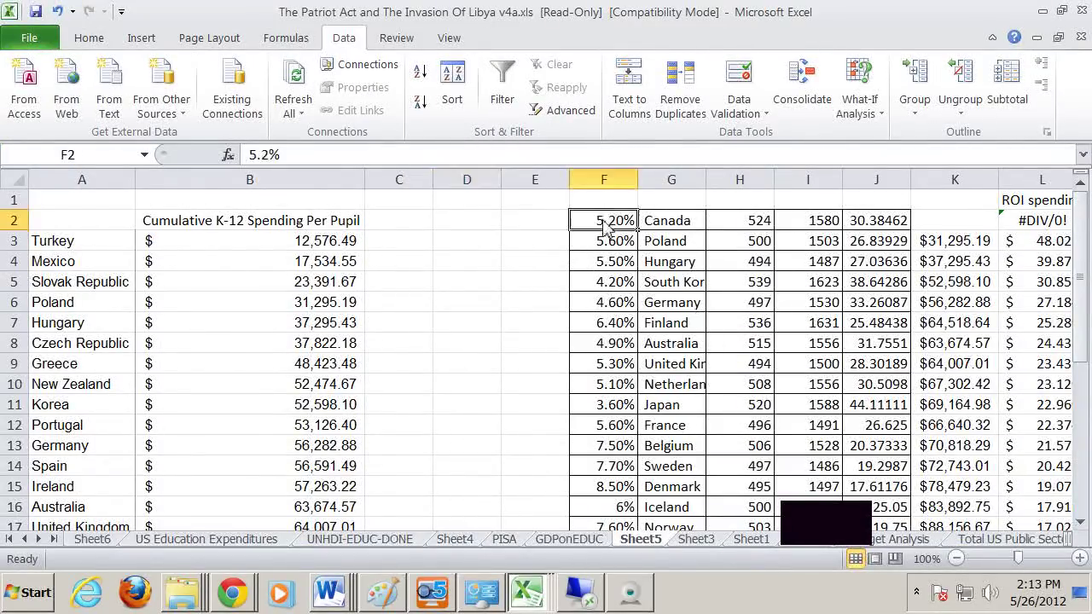
left_click(691, 492)
scroll(707, 507, "down", 1)
left_click(621, 492)
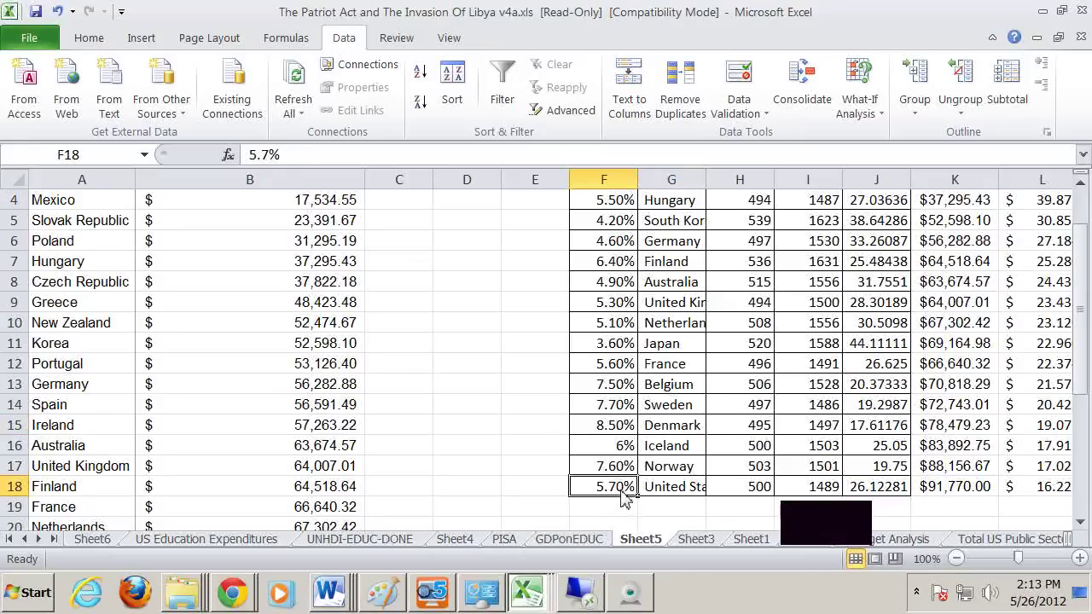
scroll(675, 493, "up", 1)
scroll(679, 484, "down", 1)
left_click(655, 343)
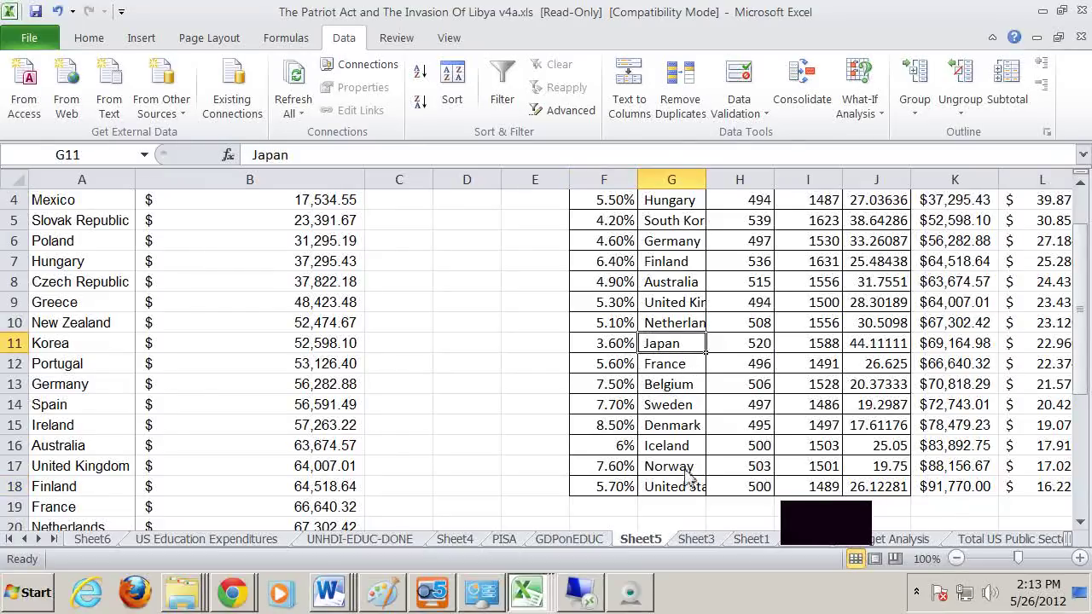
scroll(689, 476, "up", 1)
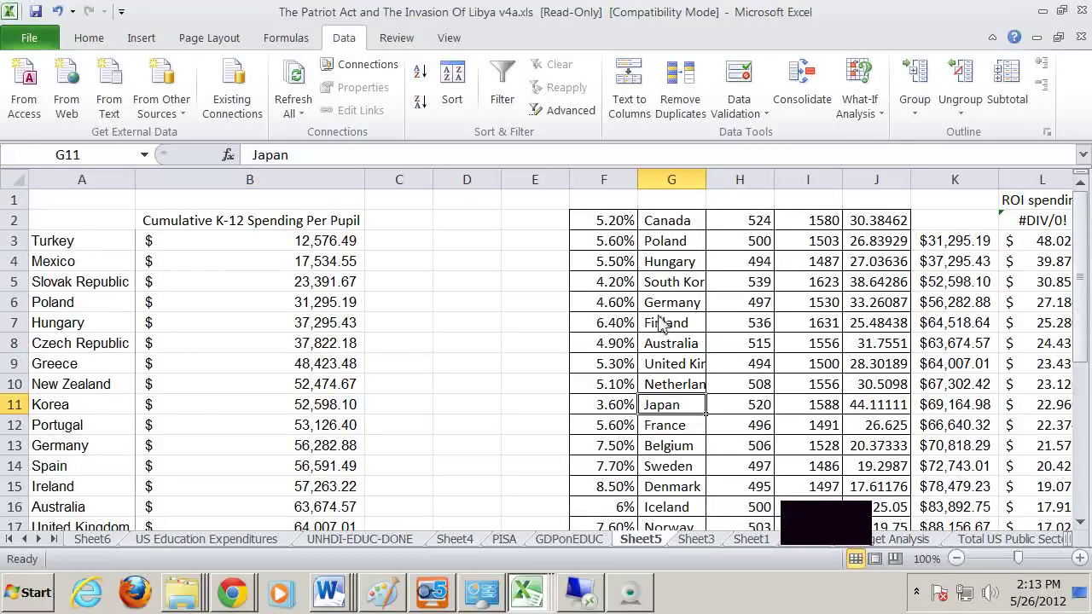
Step: Check Japan's 3.6%, Germany's 4.6% and the 4.2% in F5, then switch to Sheet6's PISA scores
left_click(618, 405)
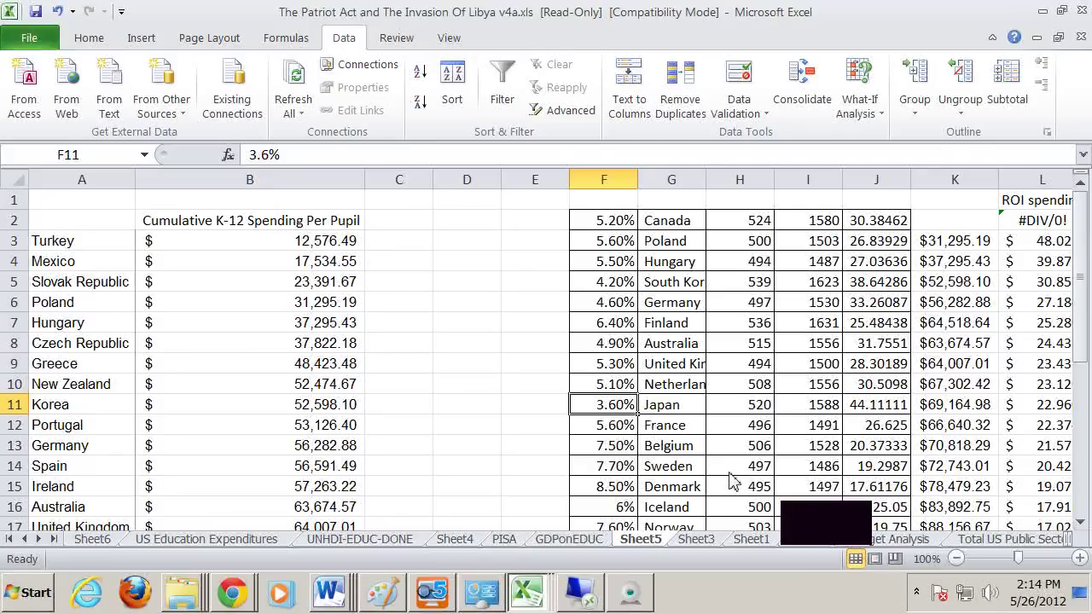
scroll(715, 465, "down", 1)
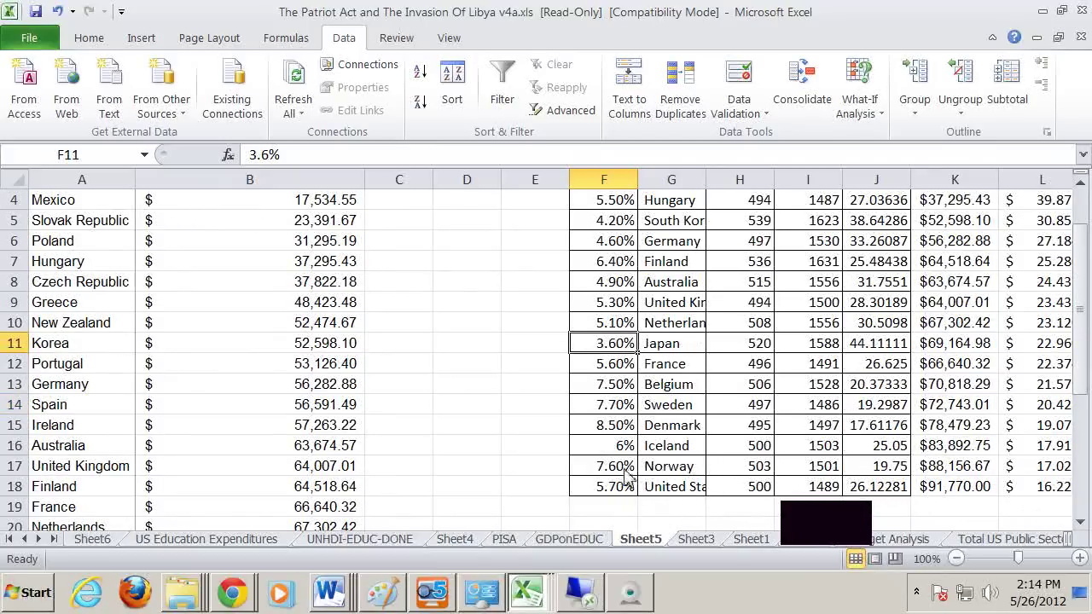
left_click(625, 247)
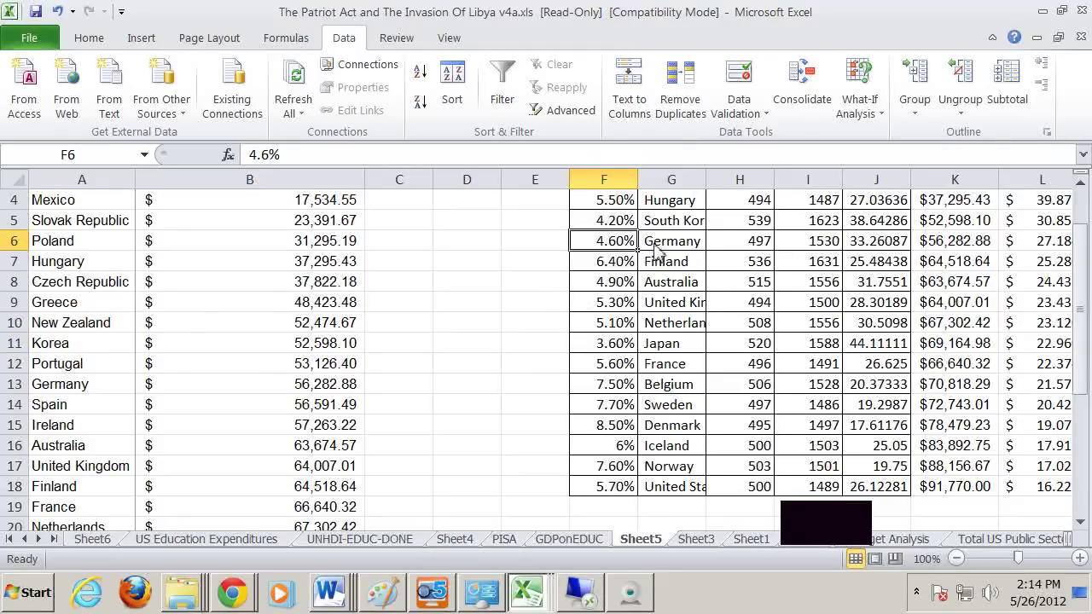
left_click(618, 223)
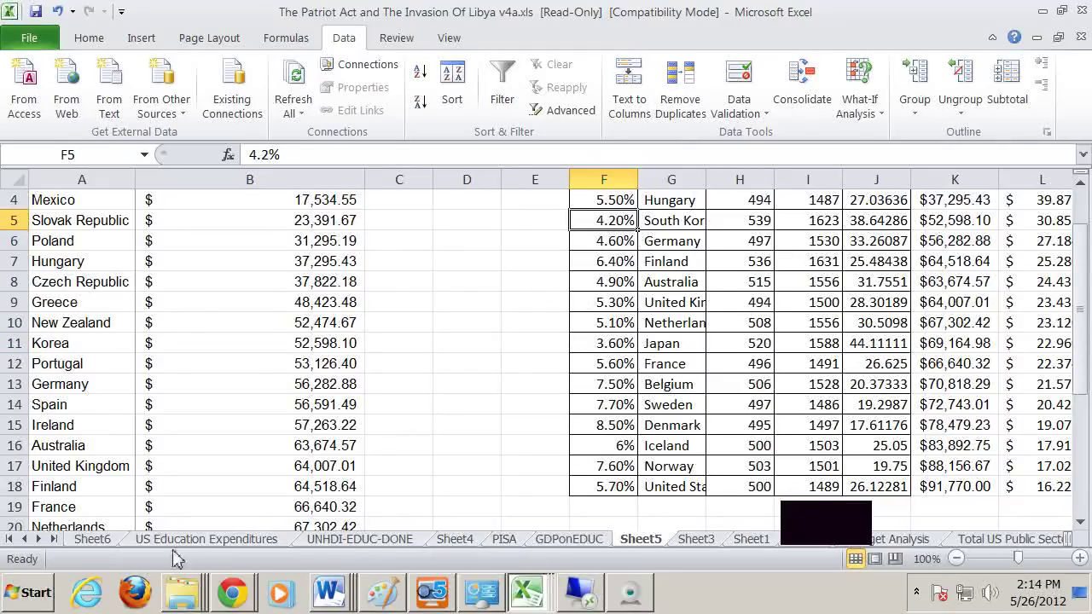
left_click(92, 541)
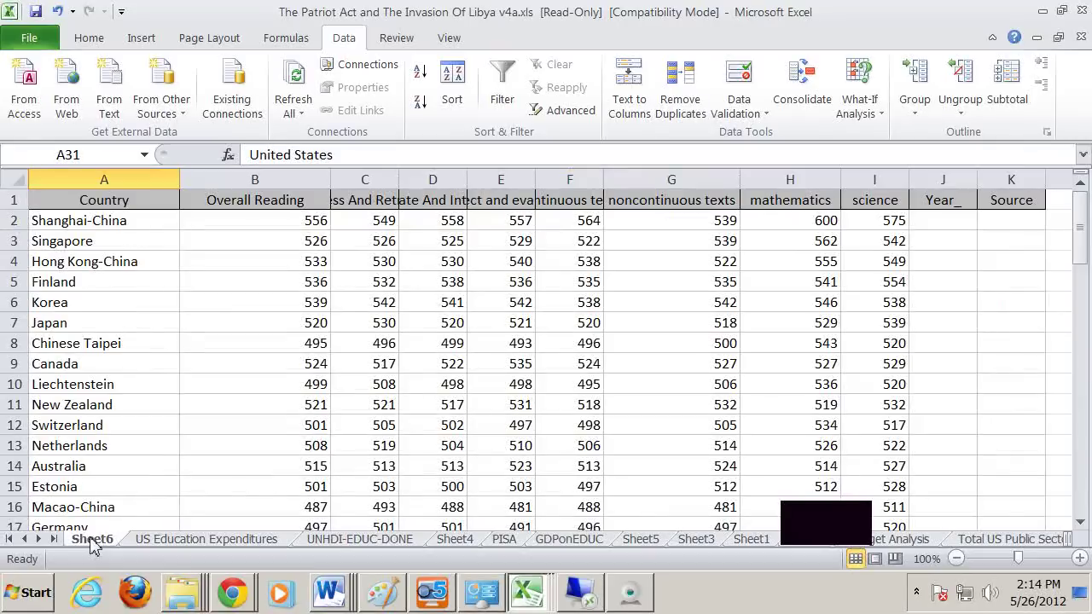
Step: Open the US Education Expenditures sheet and scroll through its K-12 staff figures
left_click(188, 546)
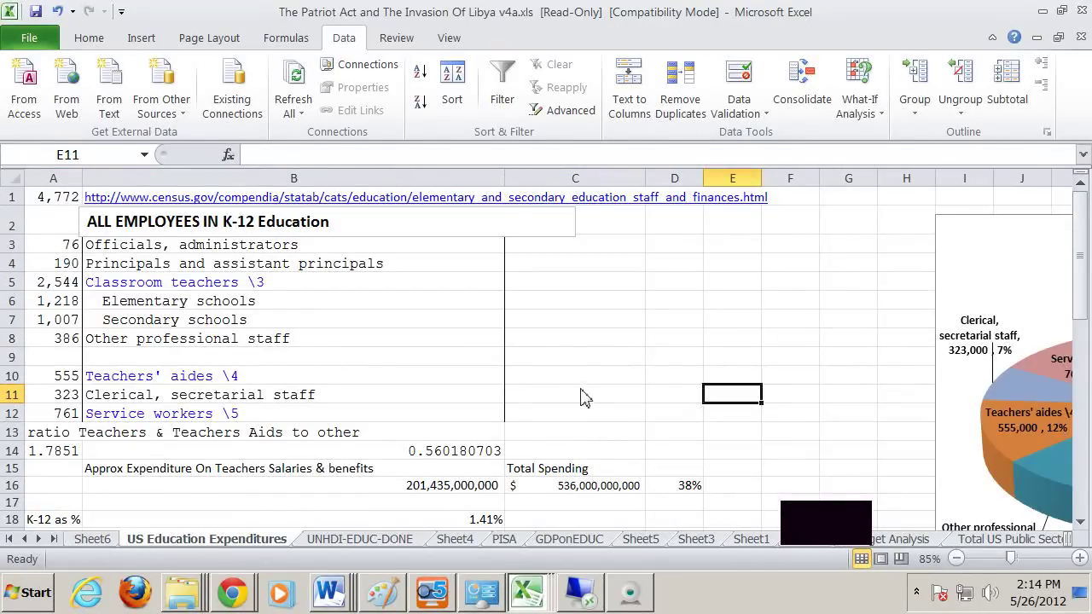
scroll(580, 397, "down", 2)
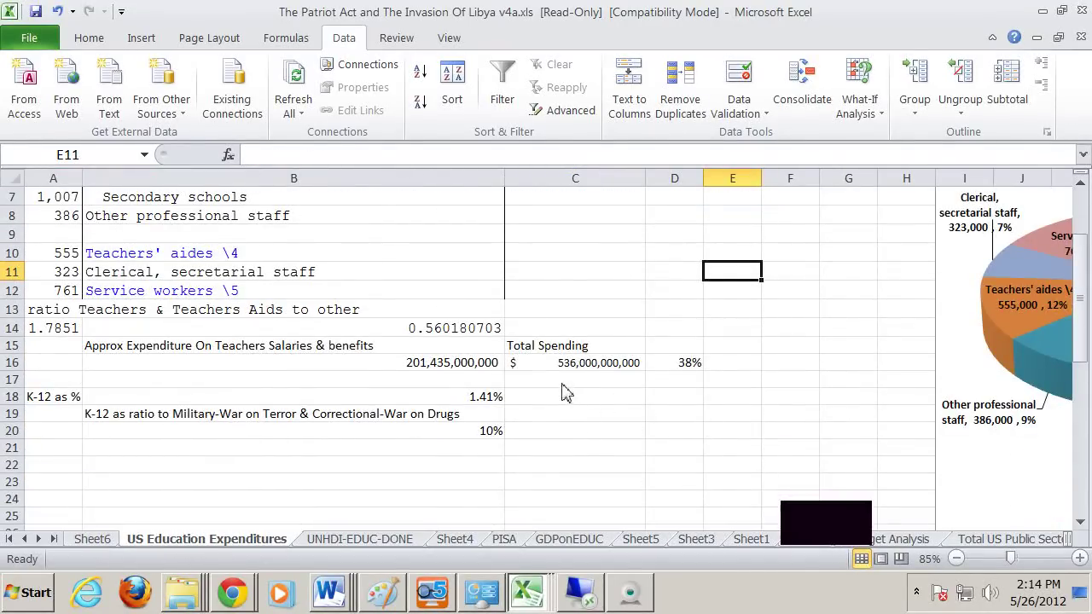
scroll(508, 388, "down", 1)
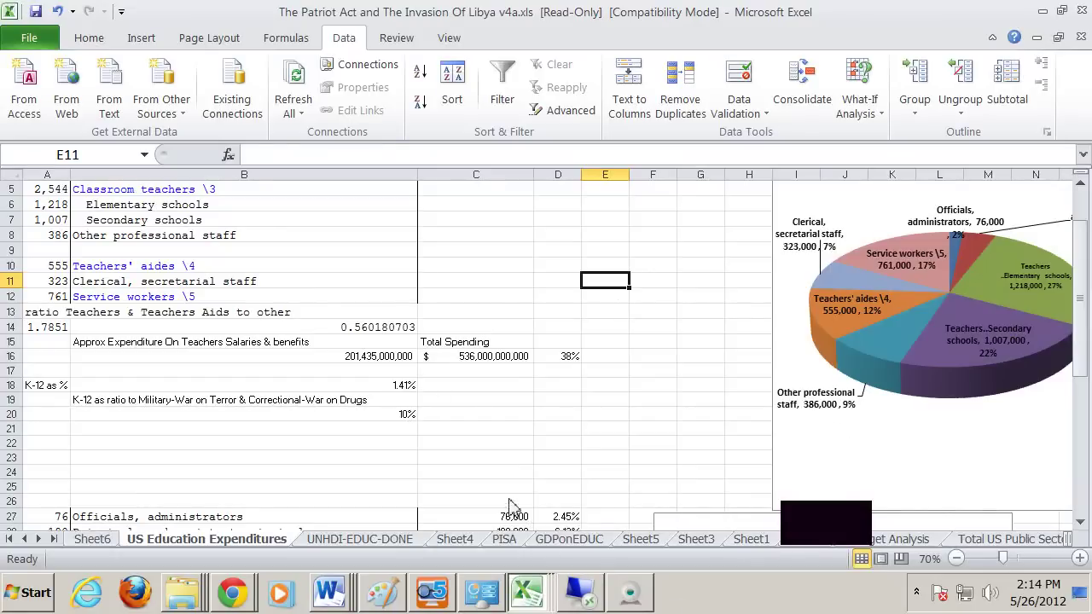
Step: Scroll through the sheet's pie charts, then move on to the UNHDI-EDUC-DONE sheet
left_click(566, 459)
scroll(570, 443, "down", 4)
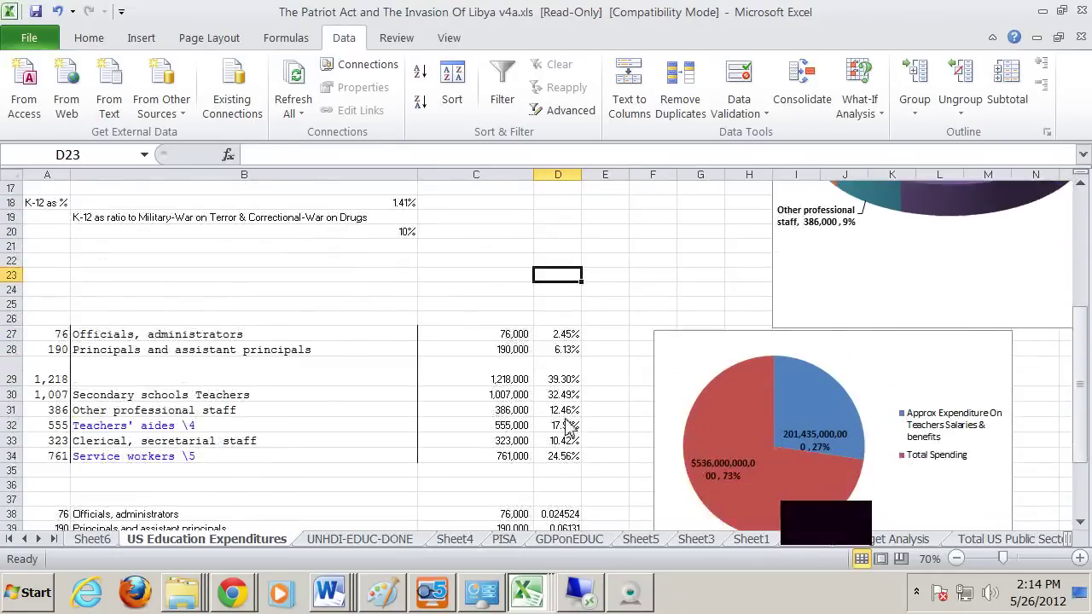
scroll(563, 422, "down", 5)
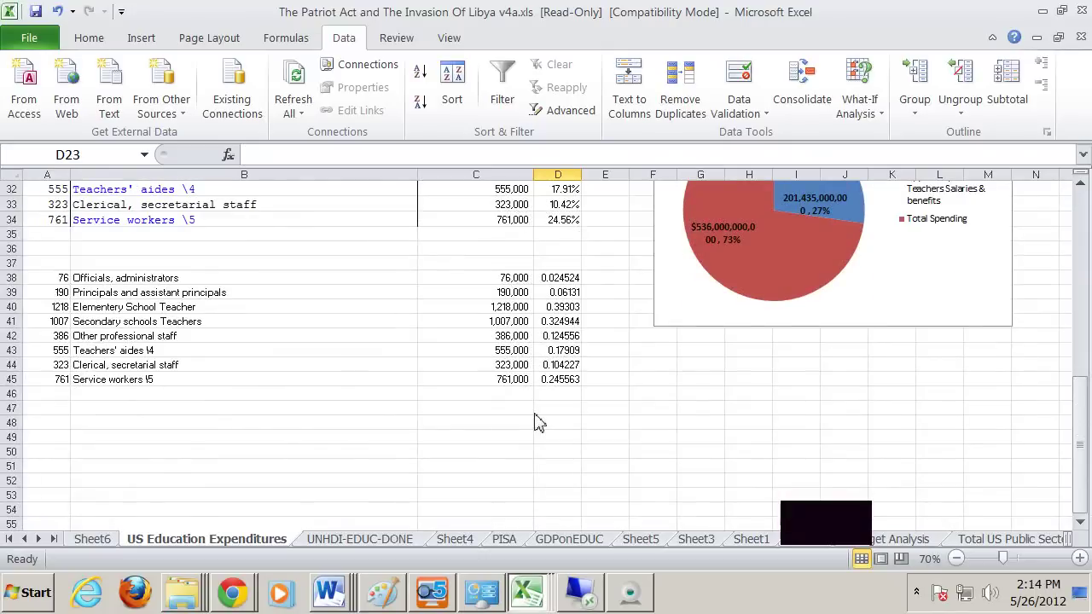
scroll(538, 423, "up", 3)
scroll(537, 422, "up", 7)
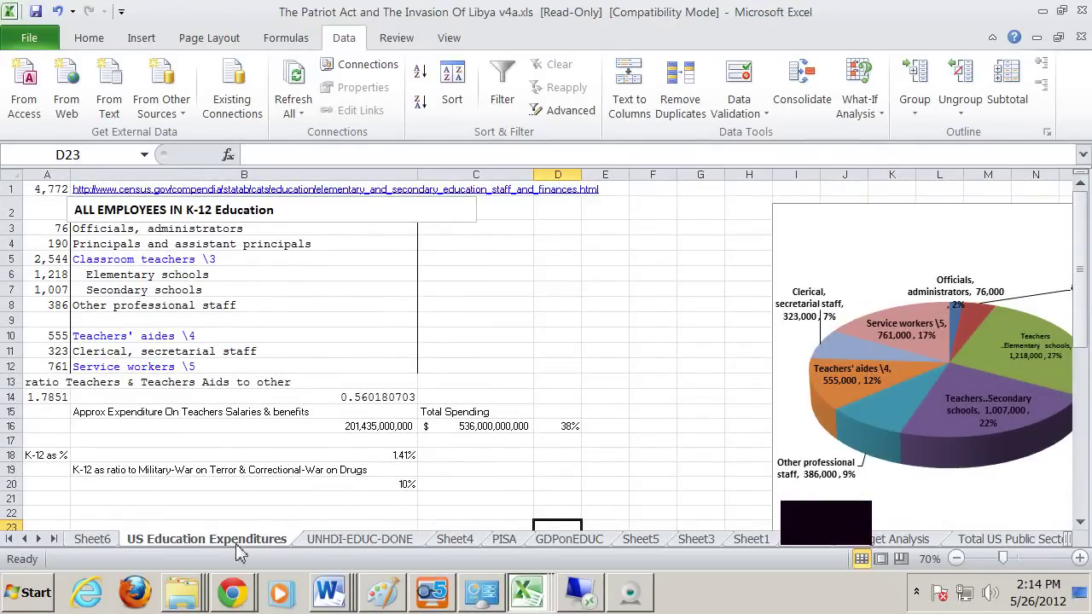
left_click(368, 543)
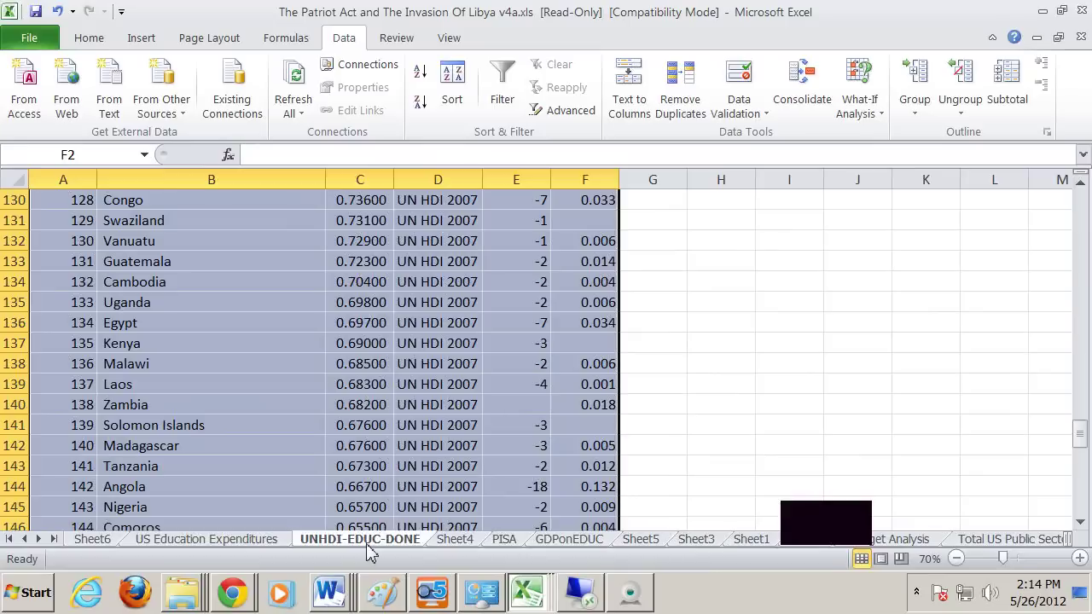
Step: Flip through Sheet4, PISA, GDPonEDUC, Sheet5, Sheet3 and Sheet1 in turn
left_click(455, 544)
left_click(510, 546)
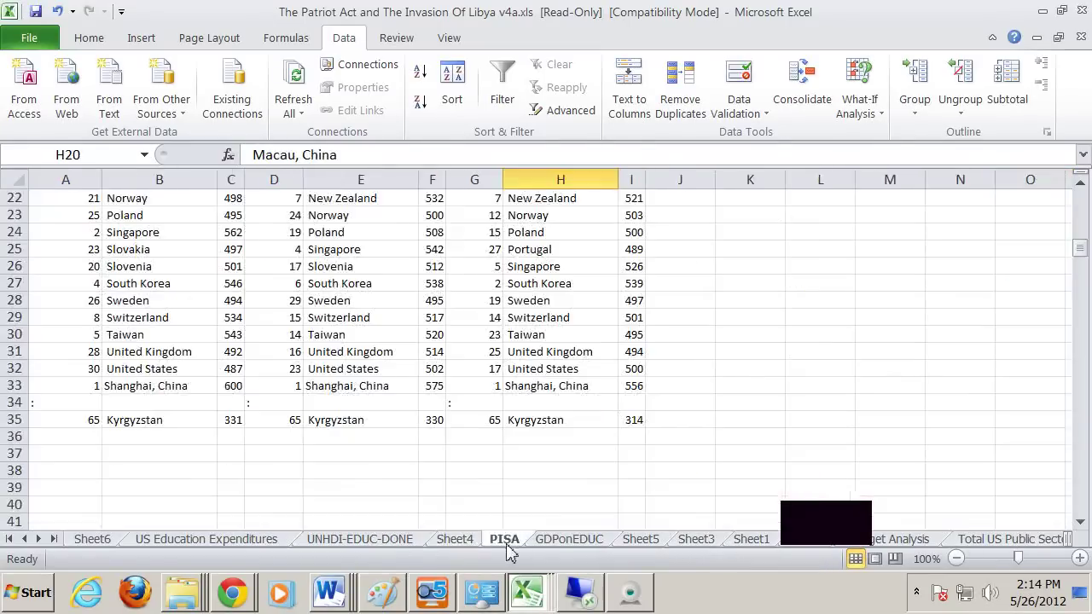
left_click(571, 543)
left_click(654, 543)
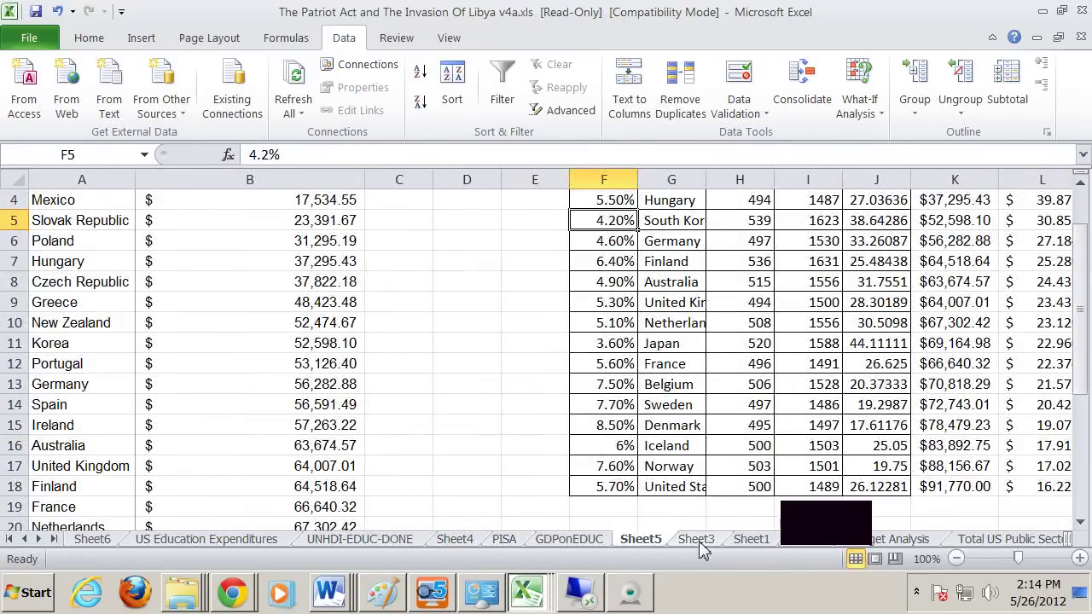
left_click(698, 544)
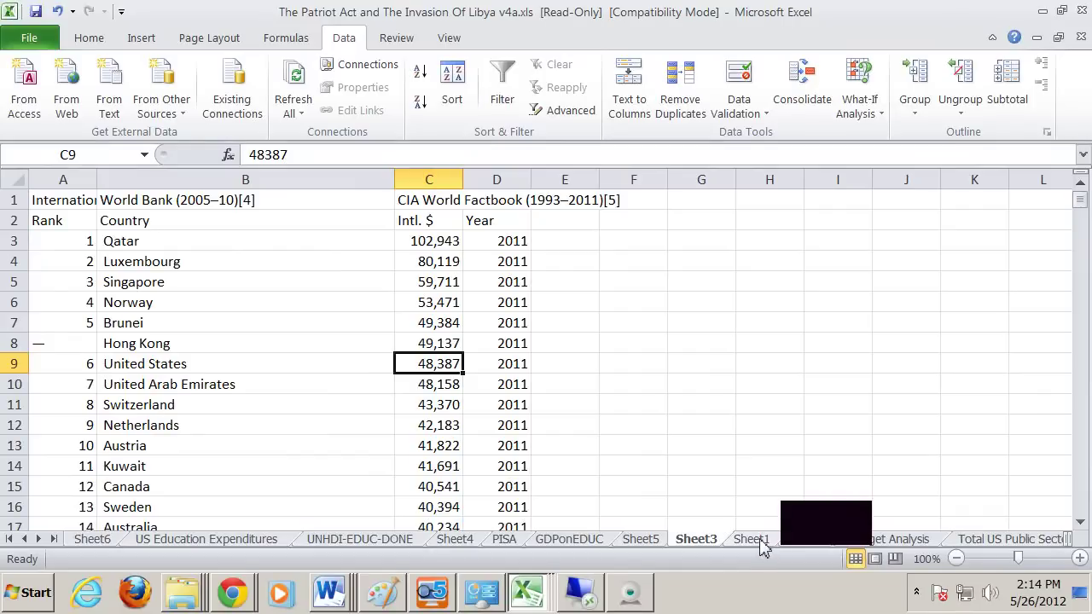
left_click(758, 543)
left_click(877, 489)
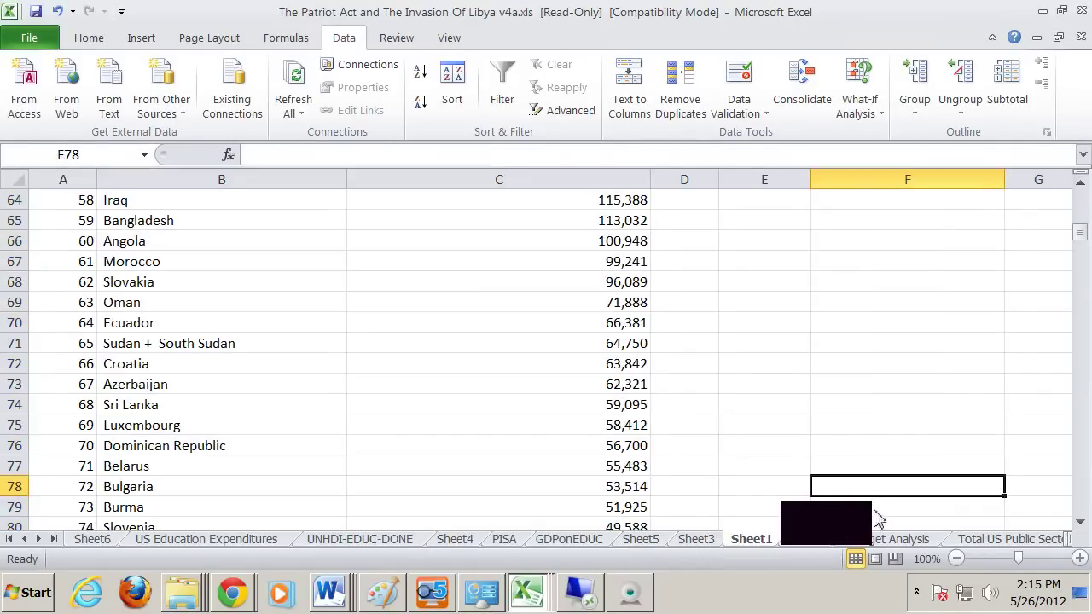
Step: Show the Budget Analysis sheet's spending totals, then bring up the webcam window
left_click(913, 541)
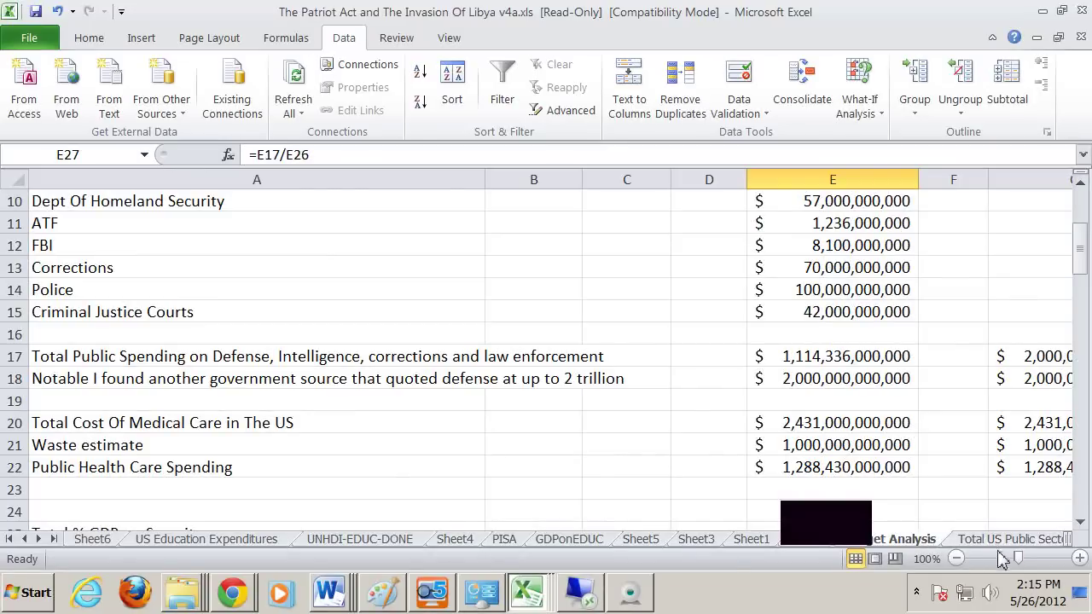
left_click(962, 493)
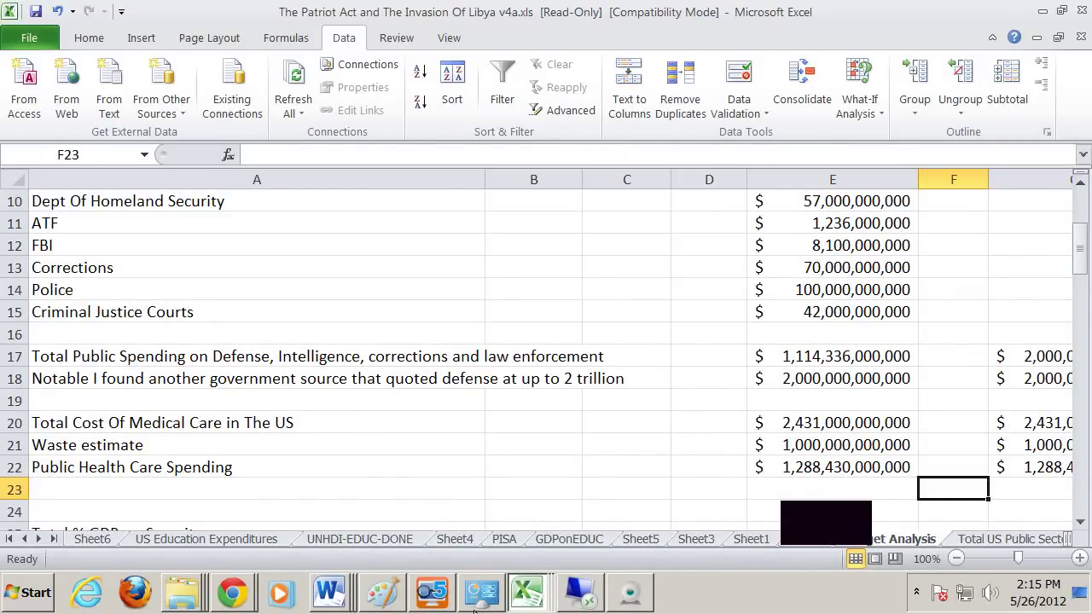
left_click(630, 593)
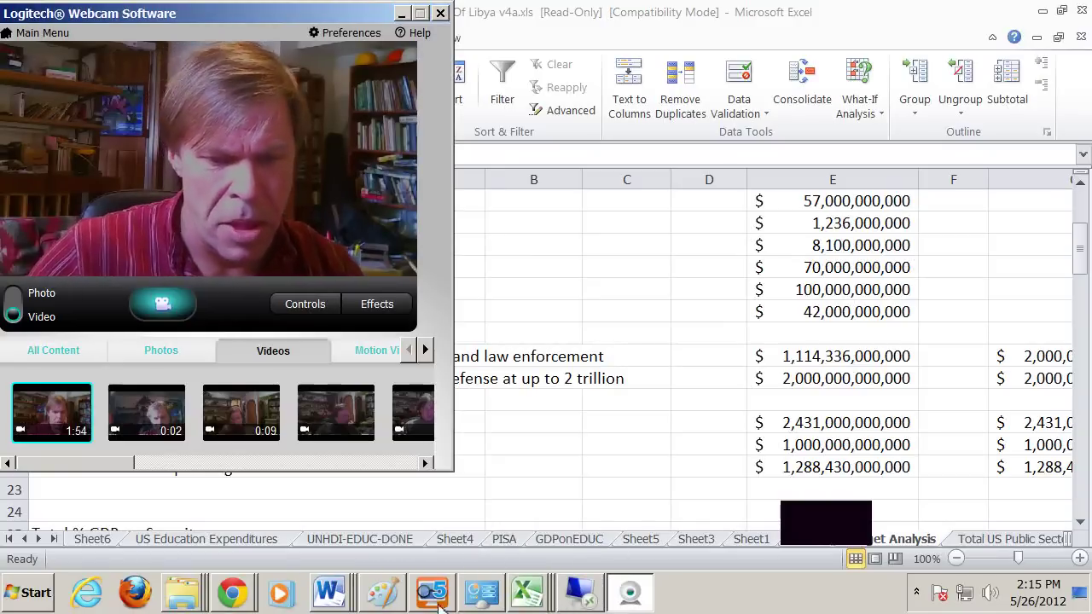
left_click(580, 604)
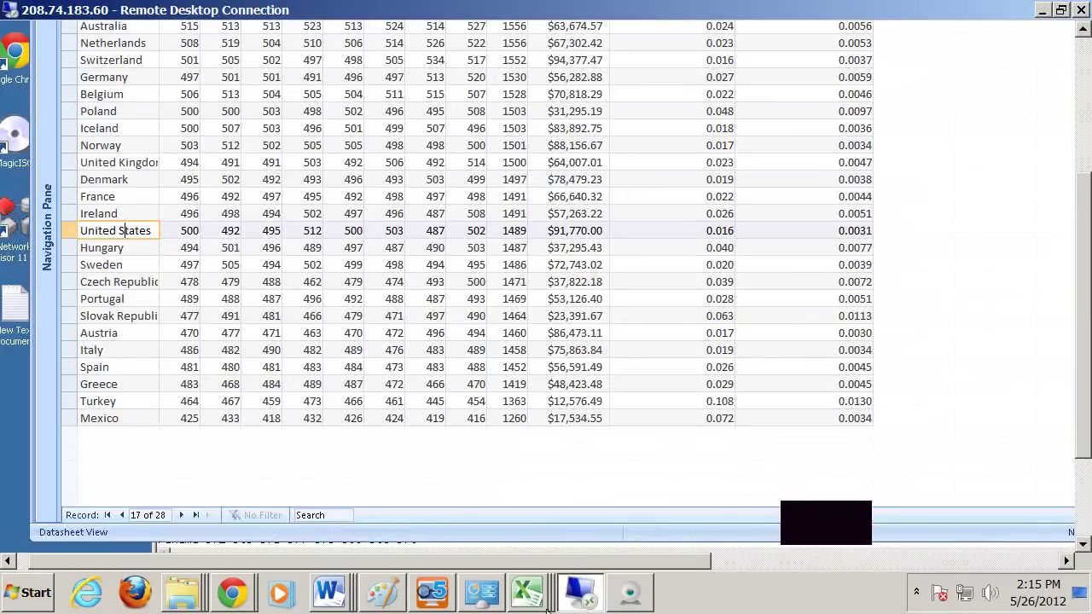
left_click(551, 304)
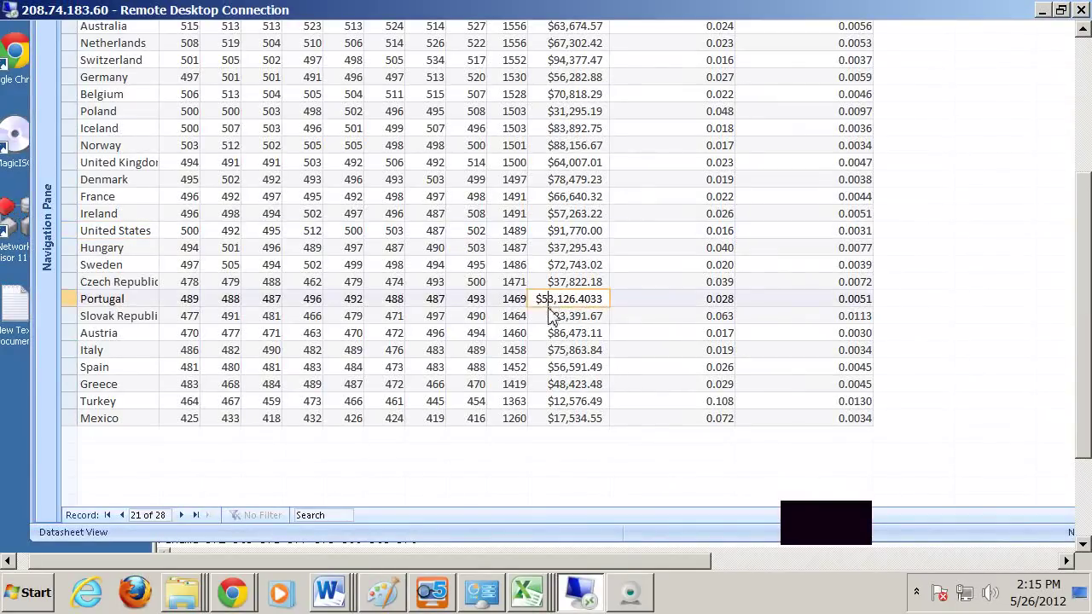
left_click(387, 162)
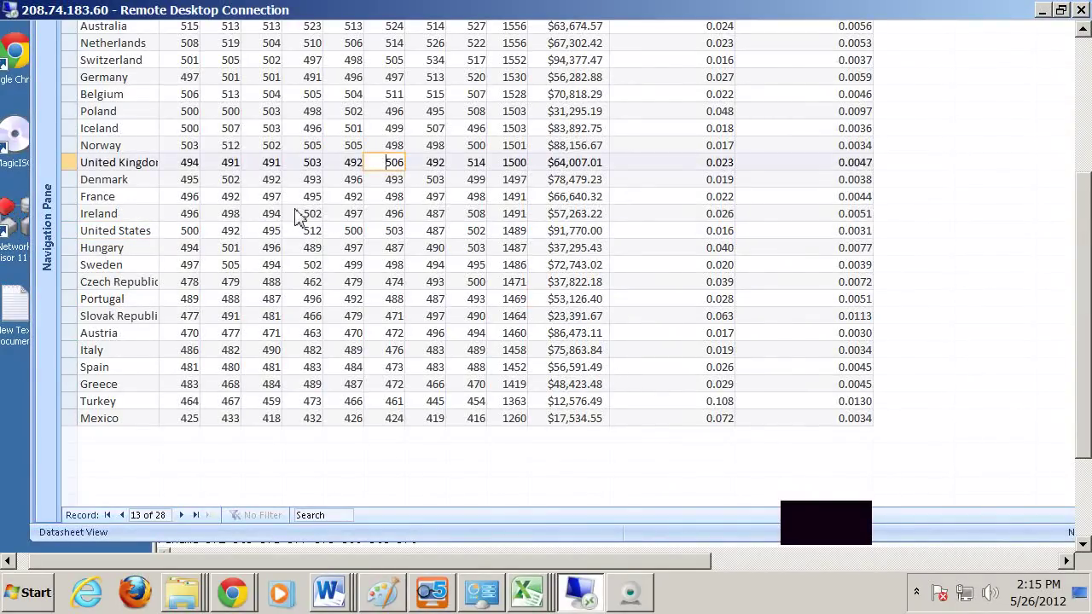
left_click(303, 198)
left_click(590, 198)
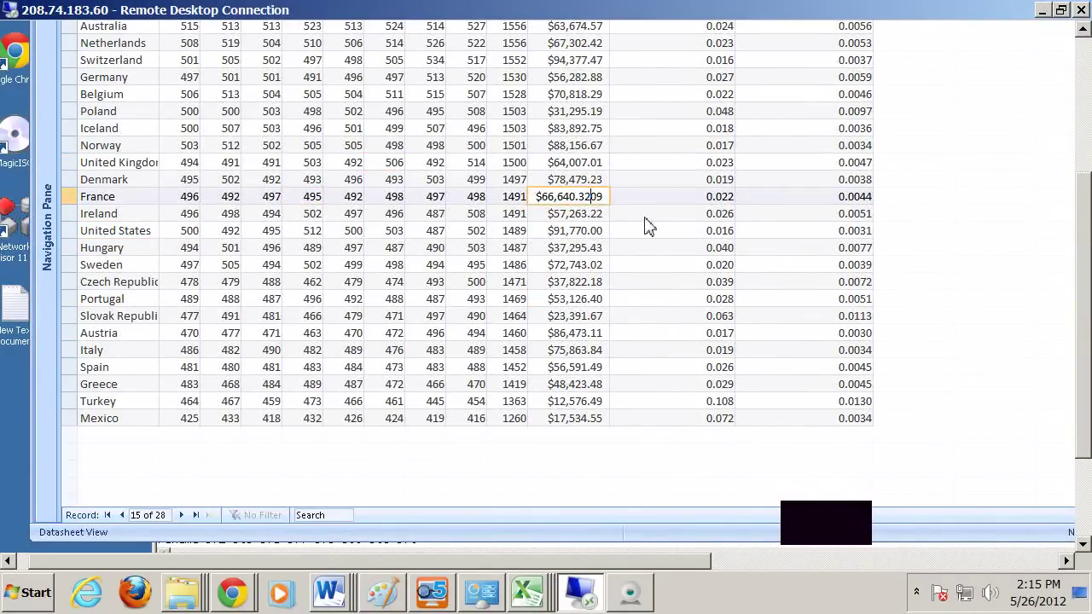
left_click(622, 215)
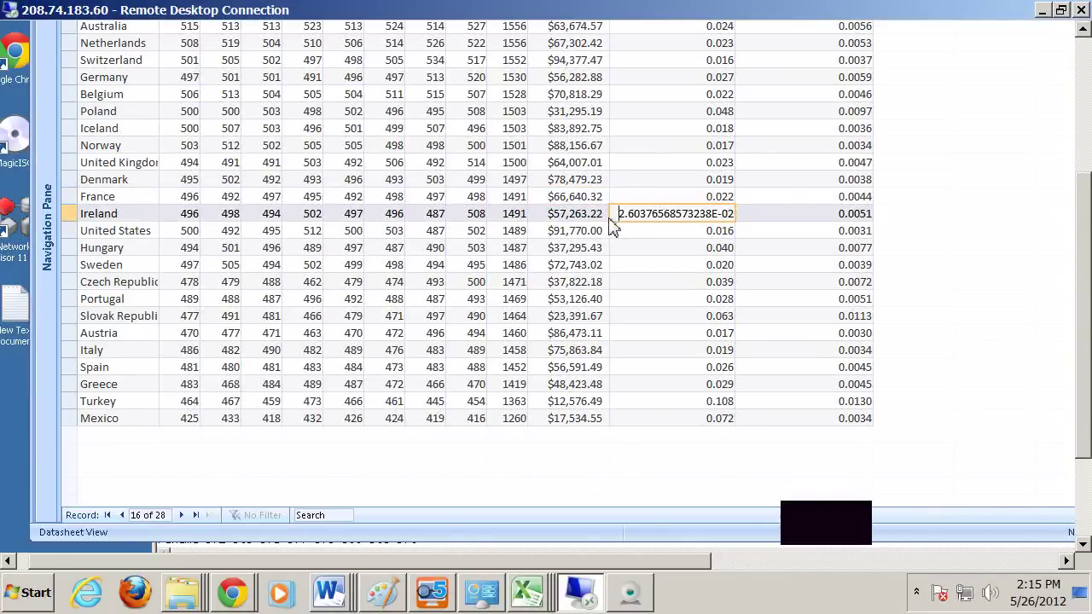
left_click(612, 80)
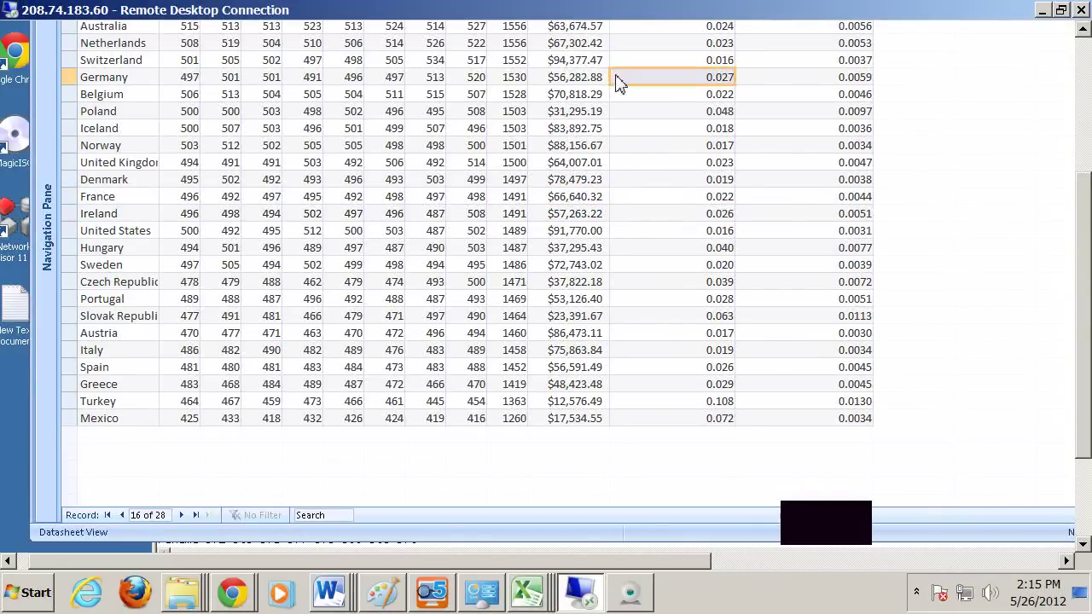
left_click(538, 78)
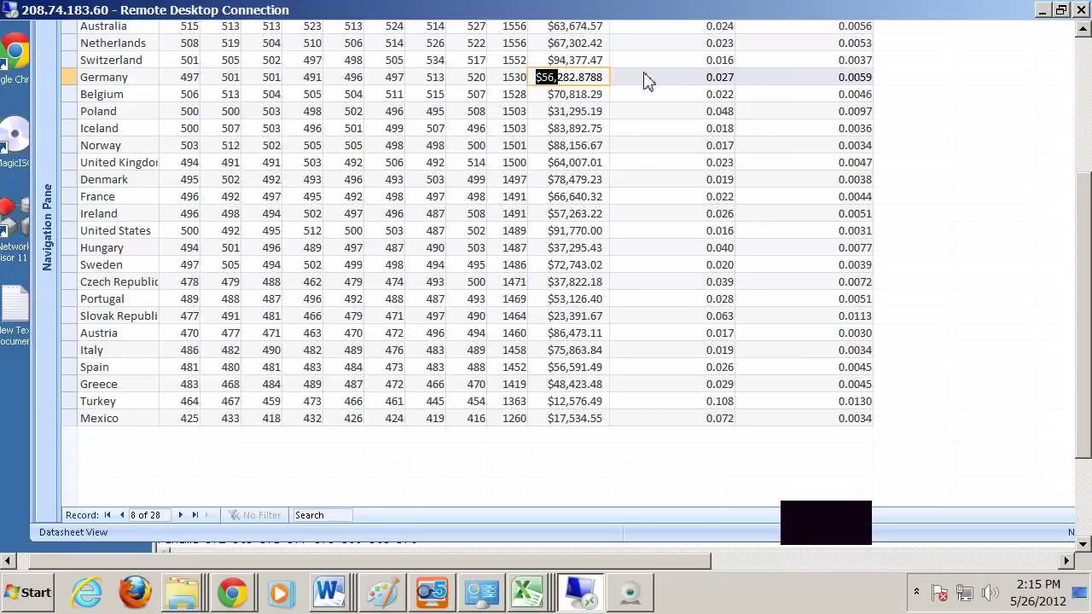
left_click(494, 77)
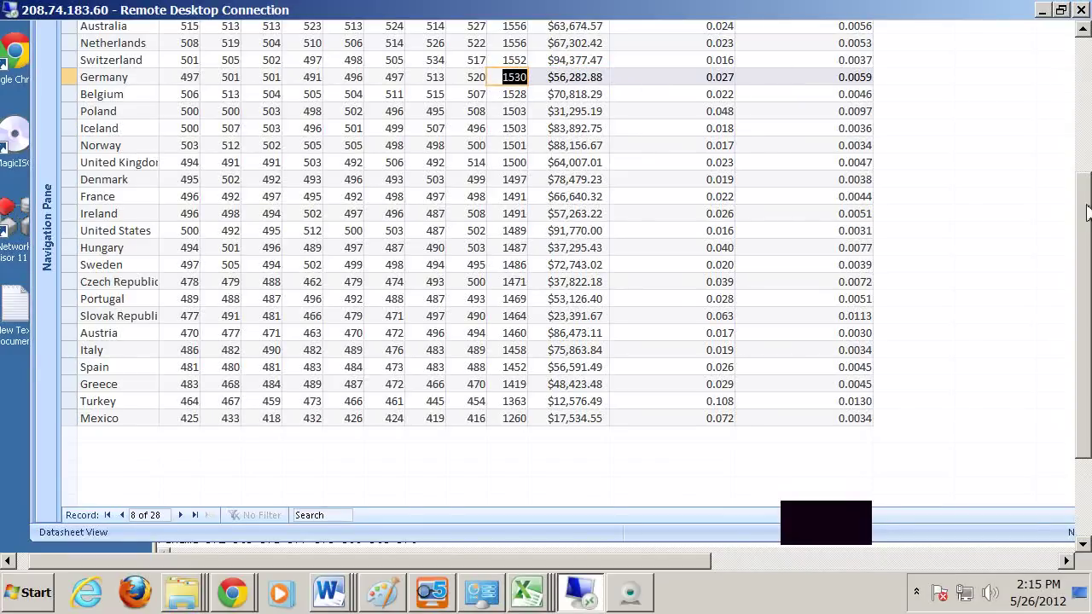
left_click_drag(1088, 212, 1003, 228)
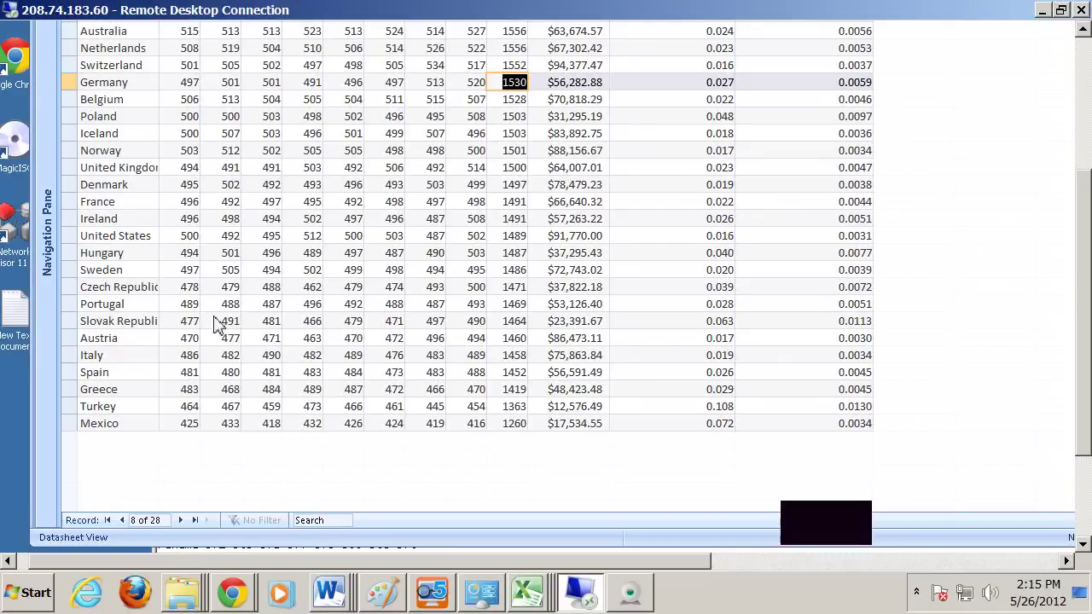
left_click(521, 340)
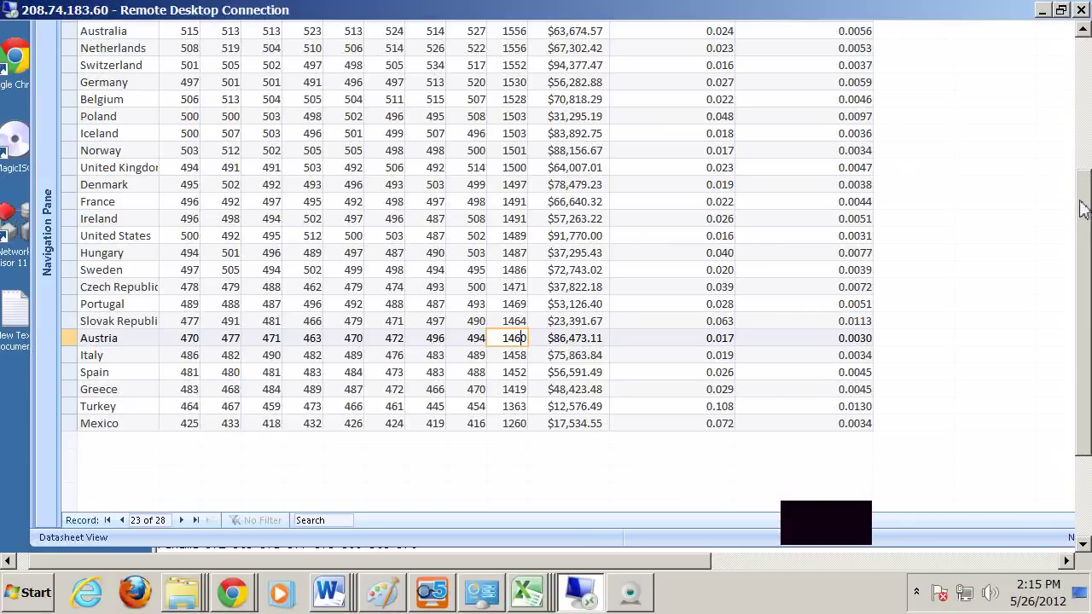
left_click_drag(1082, 209, 1082, 90)
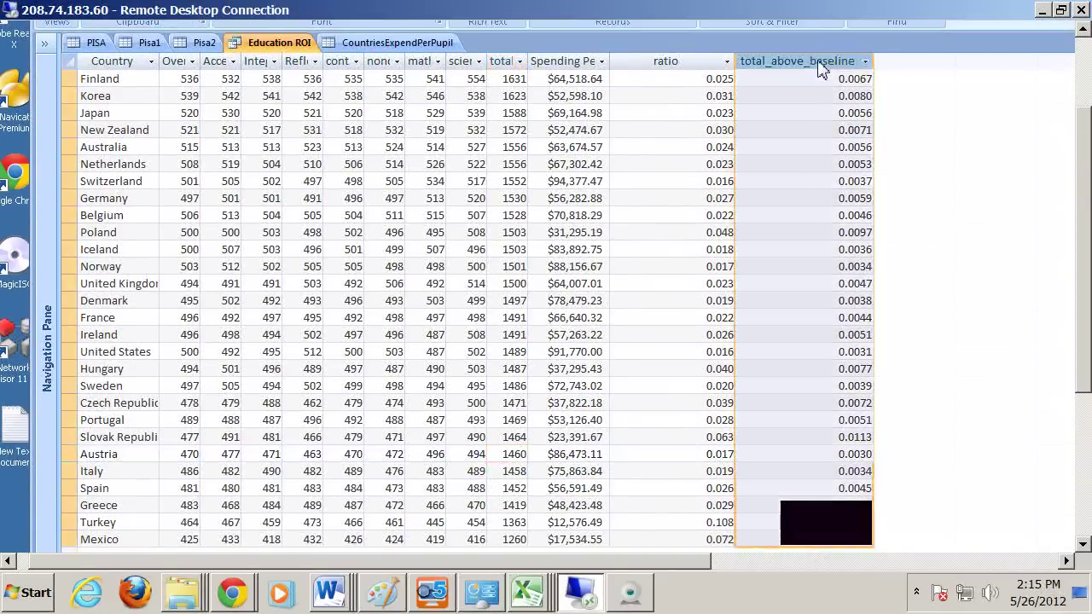
Step: Sort Education ROI largest to smallest by total_above_baseline, check the US per-pupil value, then return to Word
right_click(823, 64)
left_click(871, 92)
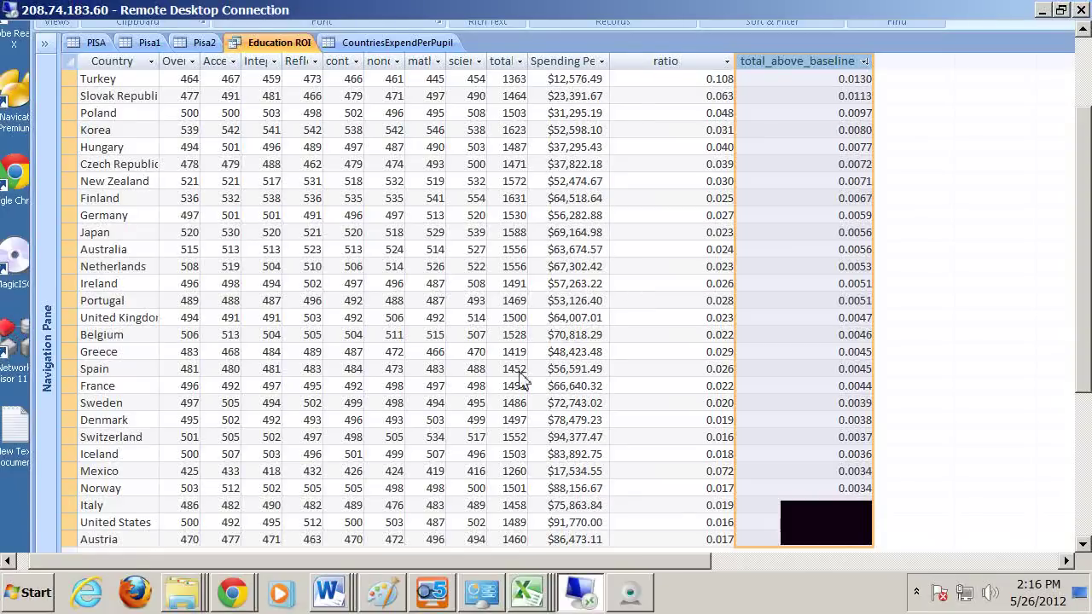
left_click(569, 523)
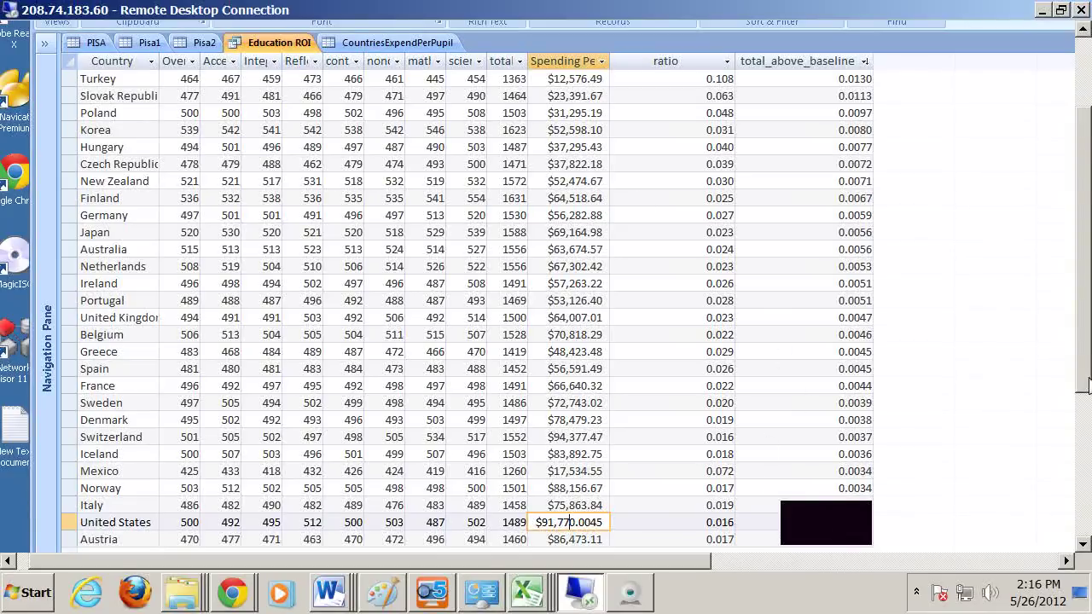
mouse_move(1084, 386)
left_mouse_down()
mouse_move(1072, 475)
mouse_move(1072, 392)
left_mouse_up()
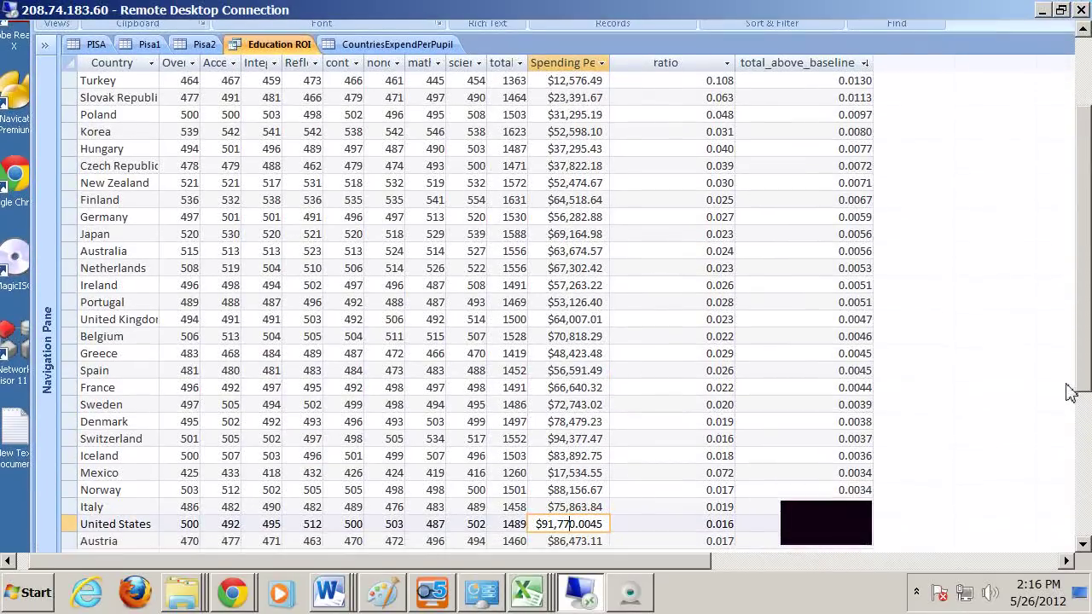
left_click(324, 607)
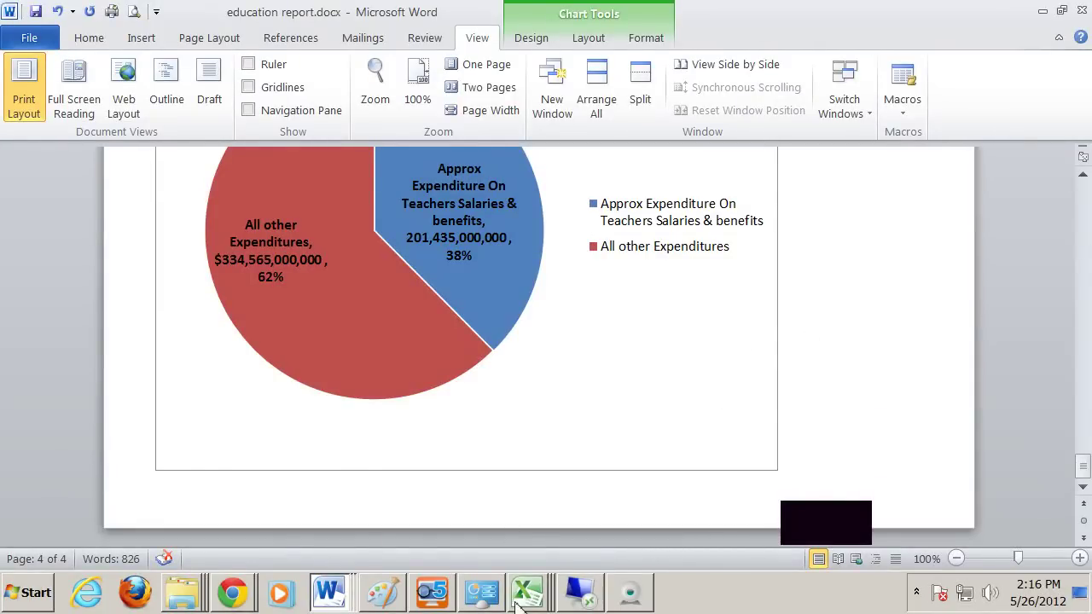
Step: Go to the Excel spending workbook and step through its sheets to Total US Public
left_click(575, 604)
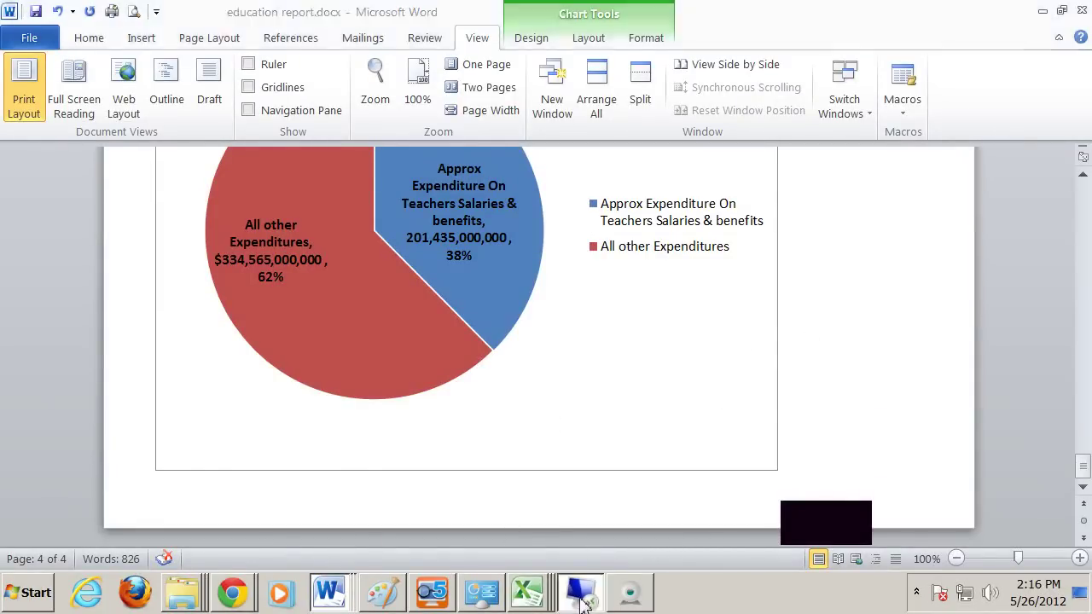
left_click(522, 597)
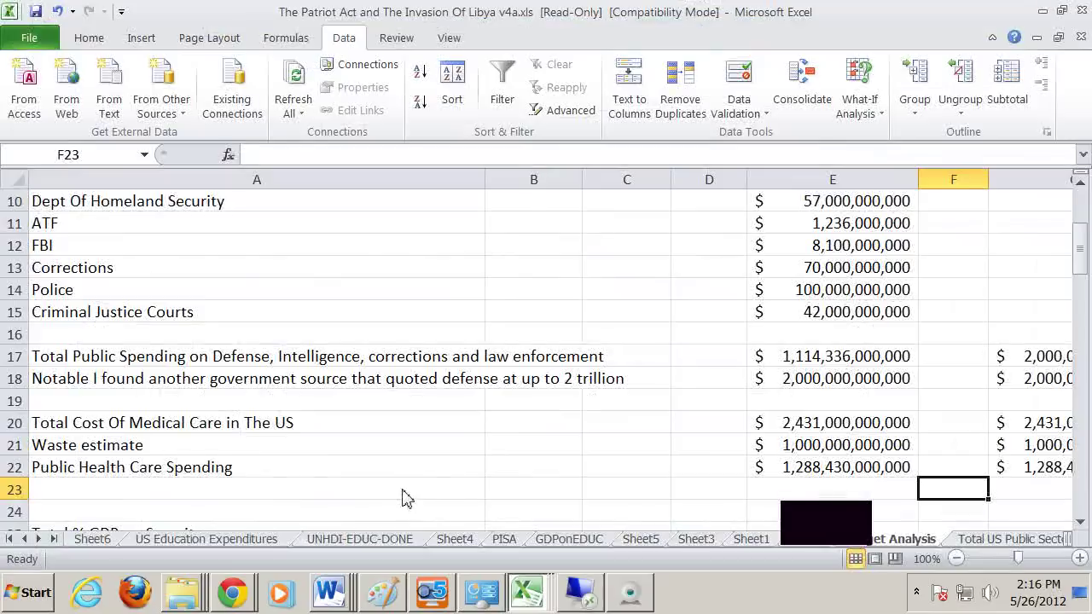
left_click(227, 541)
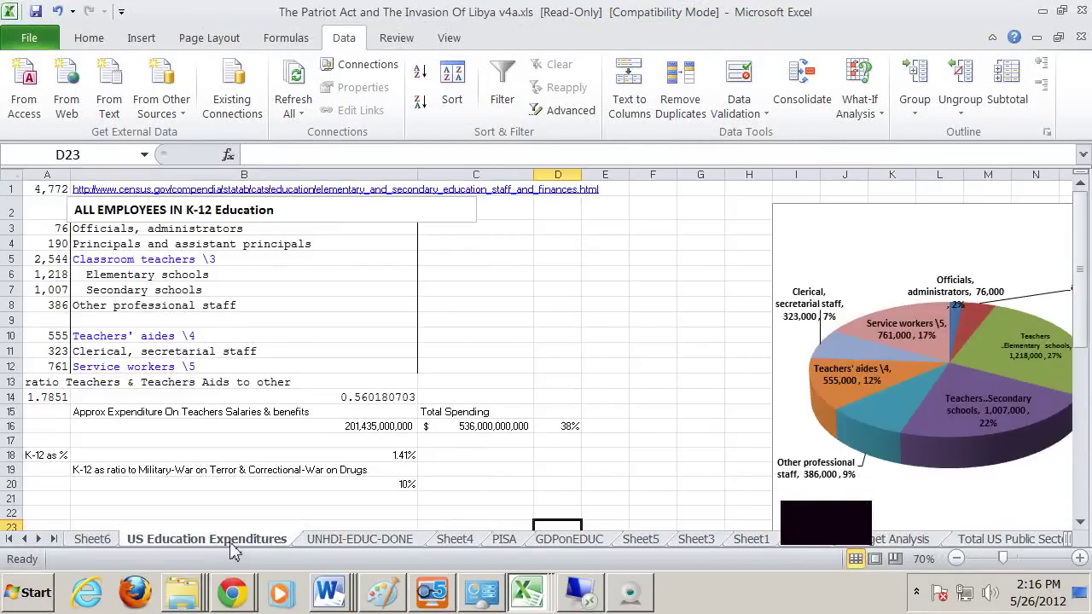
left_click(382, 541)
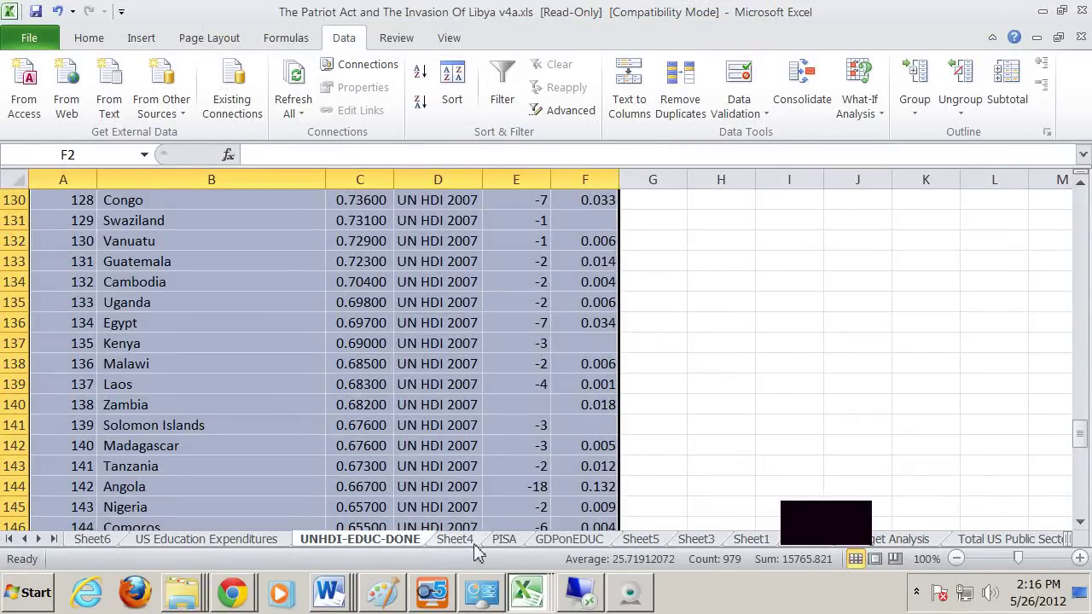
left_click(1022, 541)
Step: Zoom the Total US Public sheet out and back to 85% around the spending pie chart
scroll(968, 450, "down", 9)
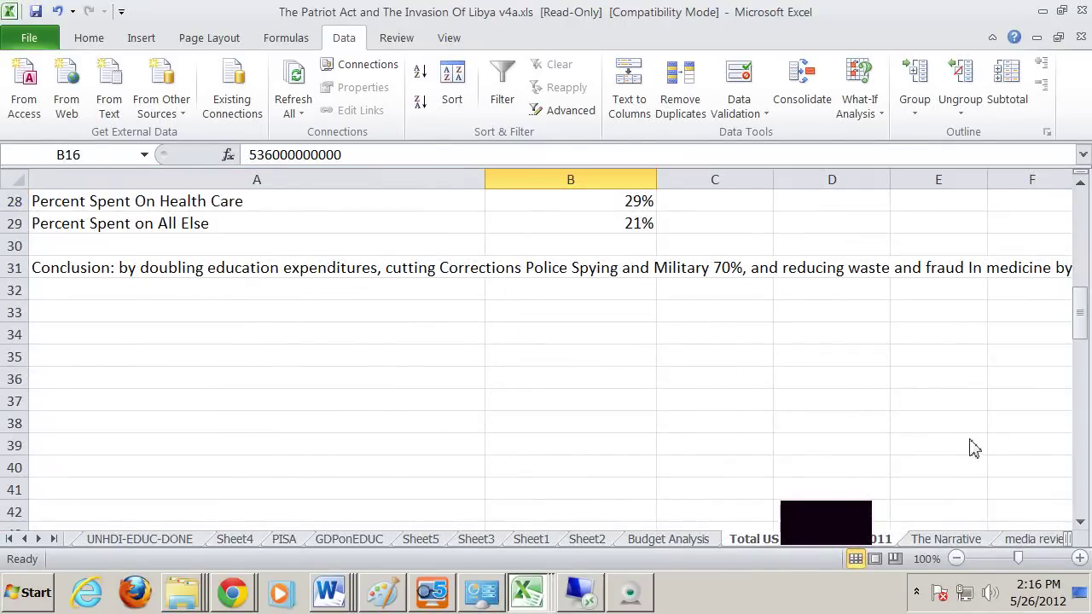
scroll(947, 427, "down", 5)
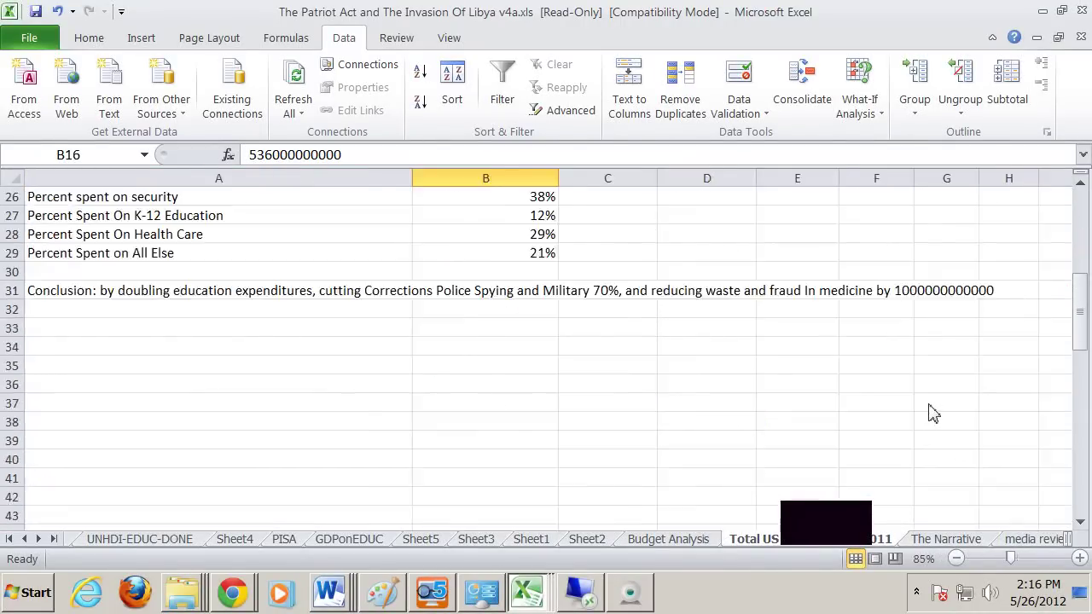
scroll(929, 415, "up", 1)
left_click(817, 394)
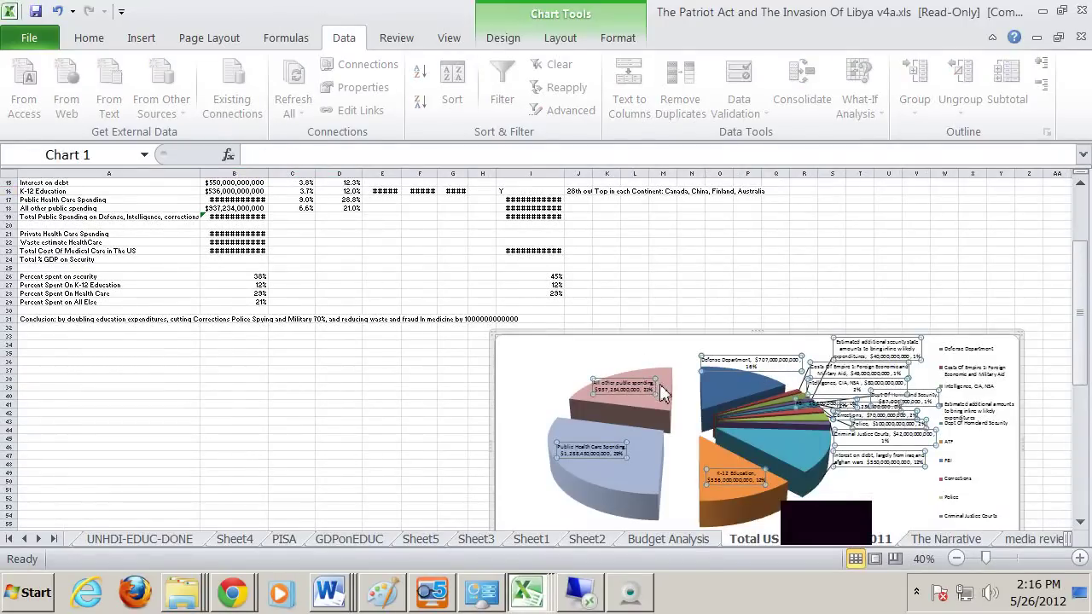
key("Escape")
scroll(697, 439, "down", 1)
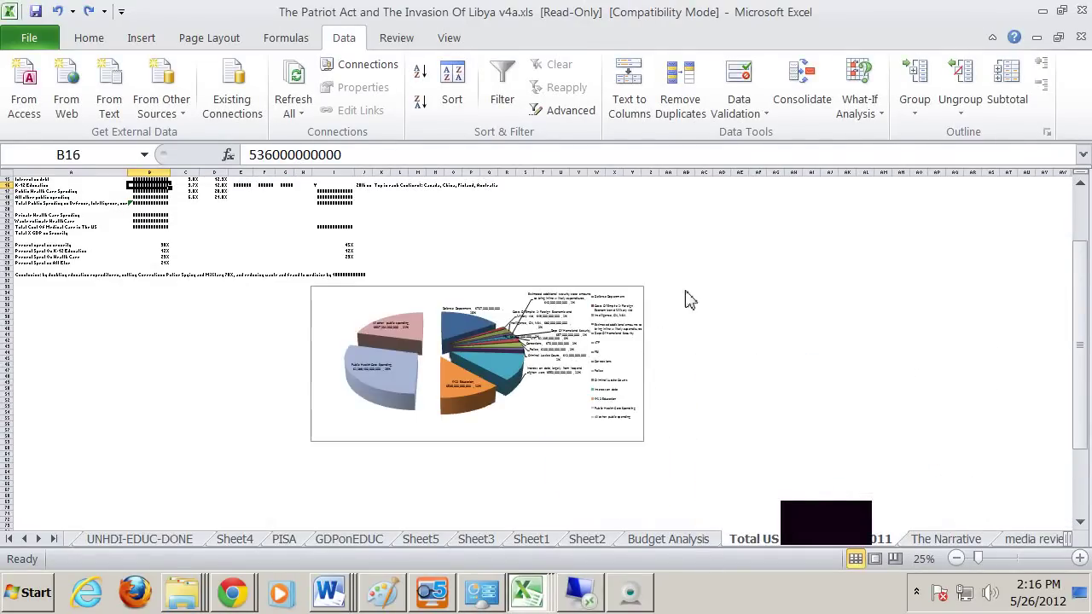
scroll(695, 341, "up", 3)
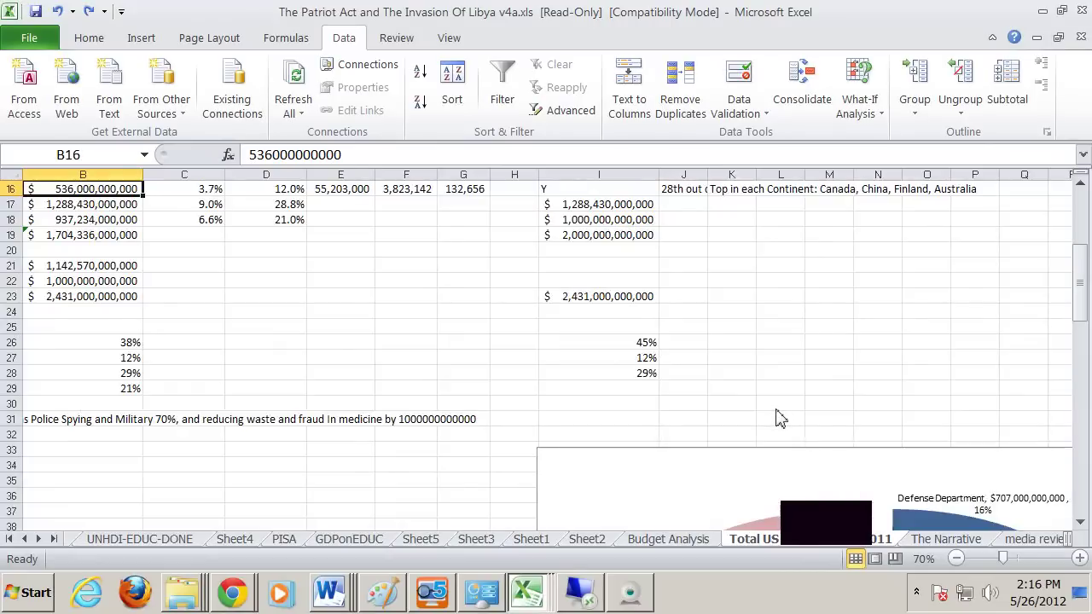
scroll(778, 418, "up", 2)
left_click(884, 479)
Step: Move right and down until the 3-D pie chart's department labels show in full
scroll(883, 486, "down", 1)
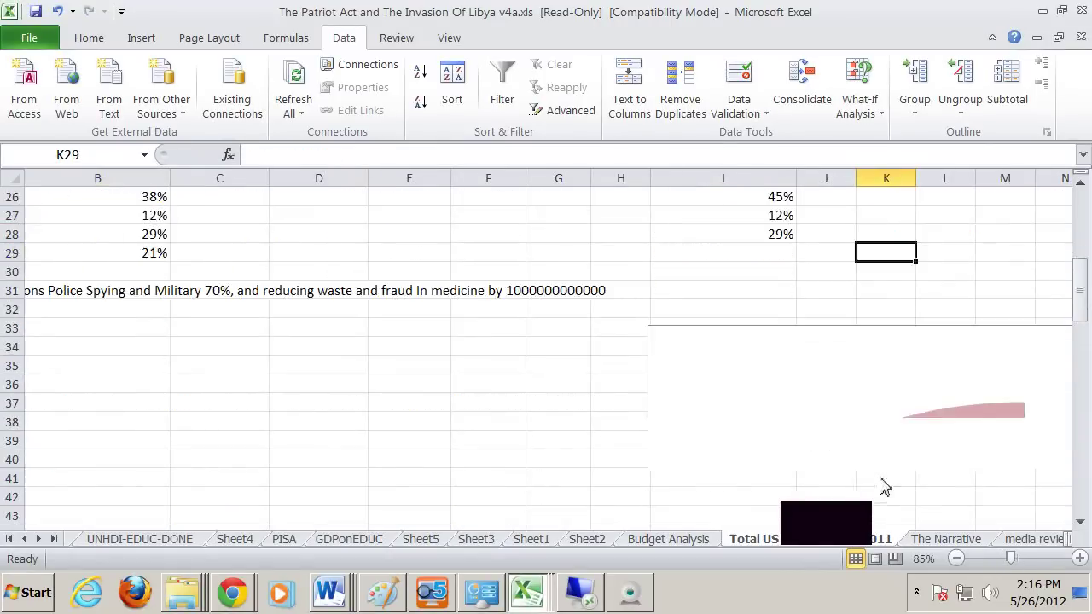
scroll(883, 482, "down", 3)
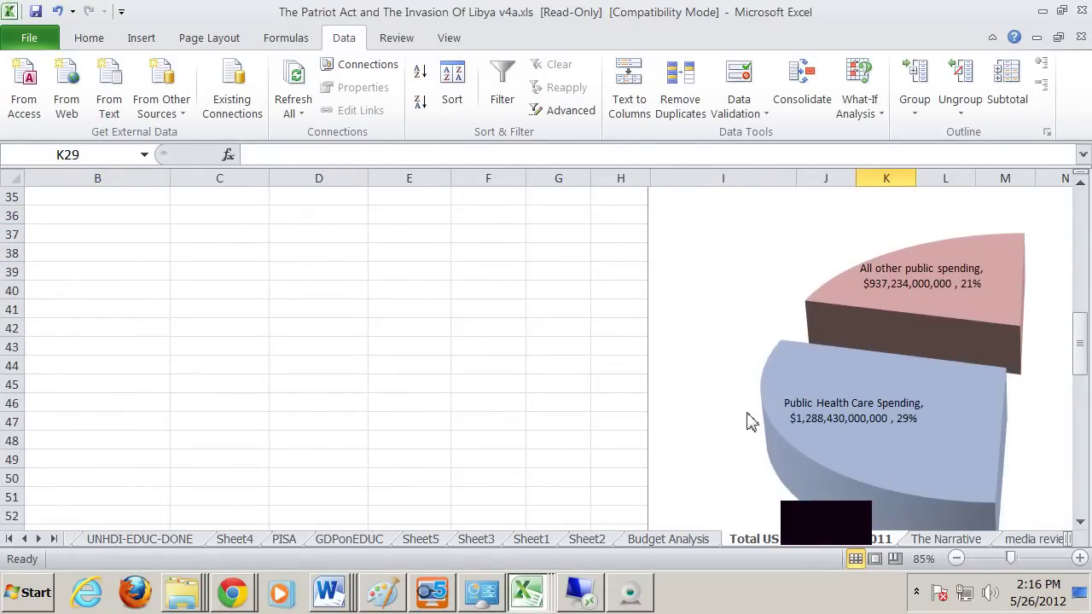
key("Right")
key("Right")
key("Right")
key("Right")
key("Right")
key("Right")
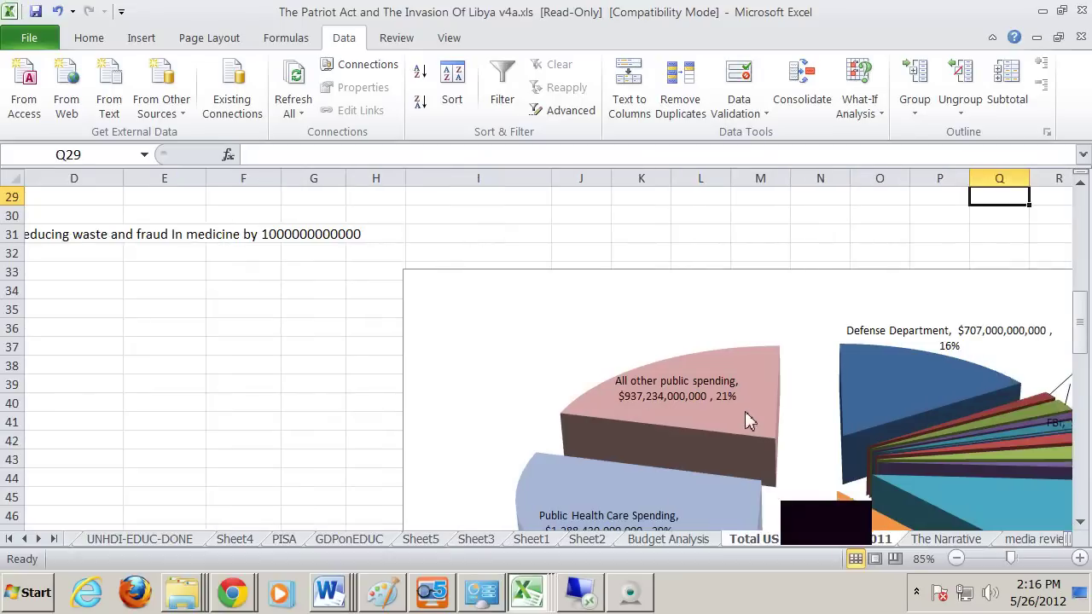
key("Right")
key("Right")
key("Right")
key("Right")
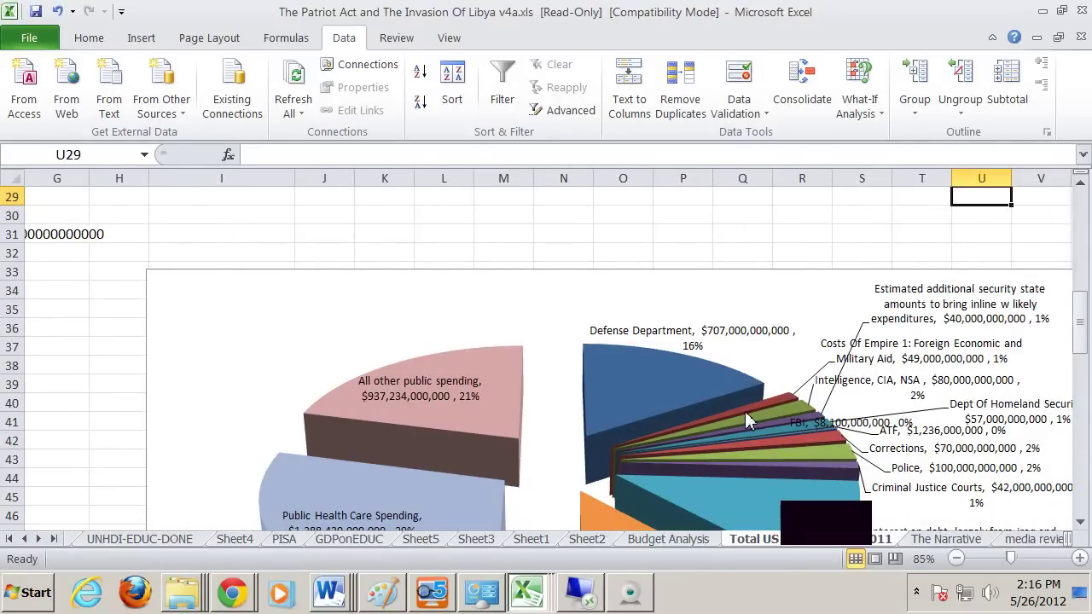
key("Down")
key("Down")
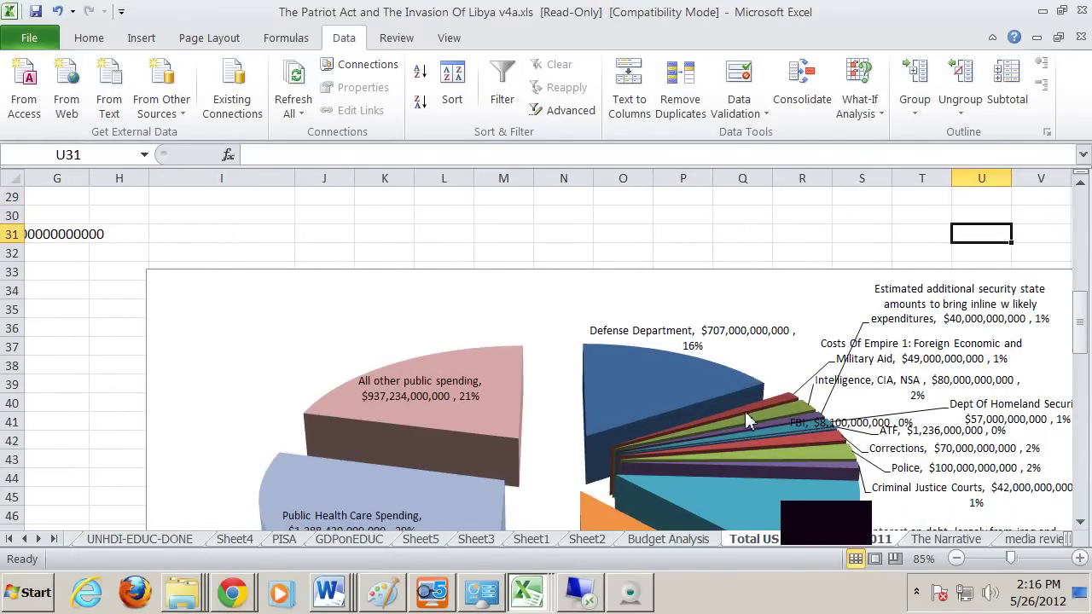
key("Down")
key("Down")
key("Down")
key("Down")
key("Down")
key("Down")
key("Down")
key("Down")
key("Down")
key("Down")
key("Down")
key("Down")
key("Down")
key("Down")
key("Down")
key("Down")
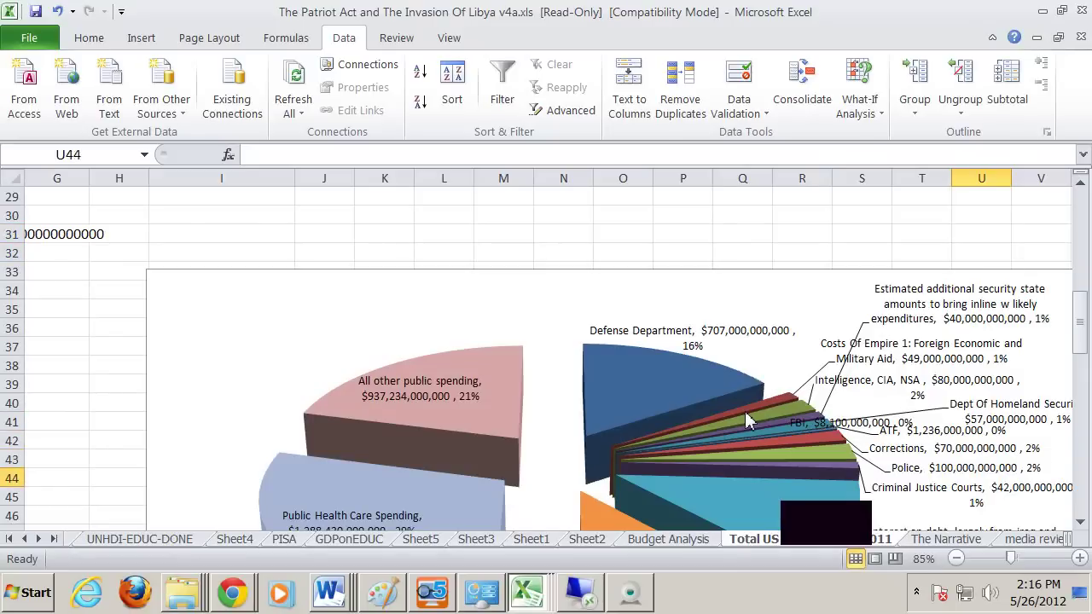
key("Down")
key("Down")
key("Down")
key("Down")
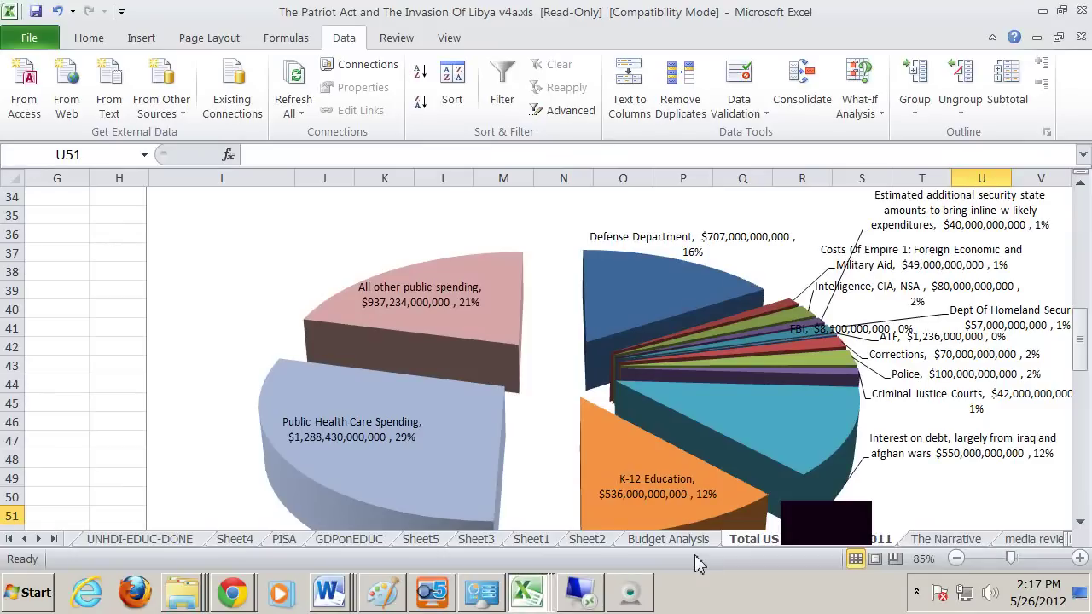
Step: Bring up Logitech Webcam Software with its video gallery over the spending chart
left_click(629, 595)
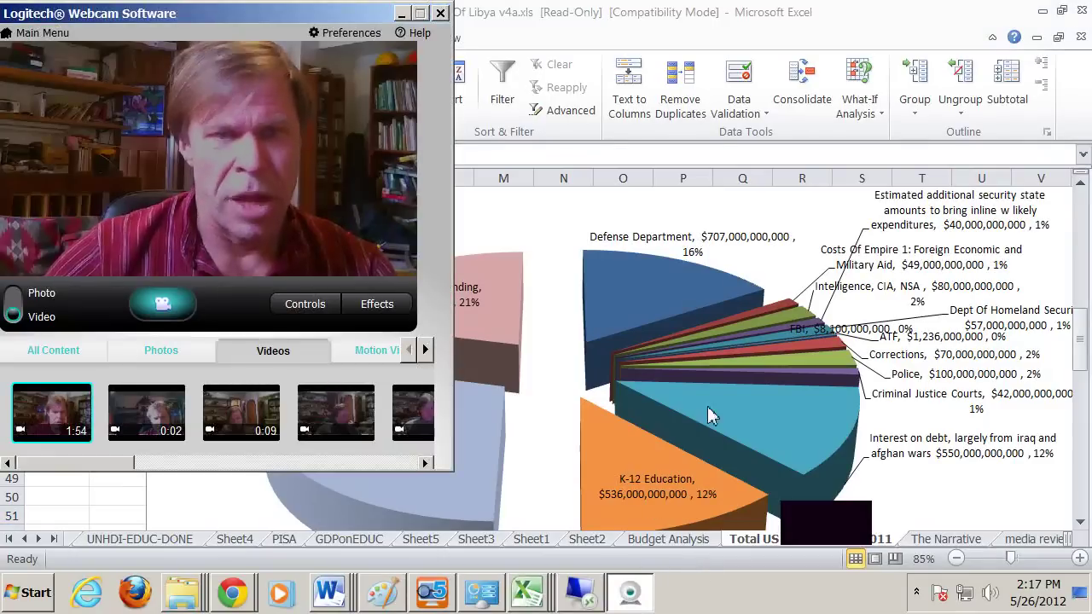